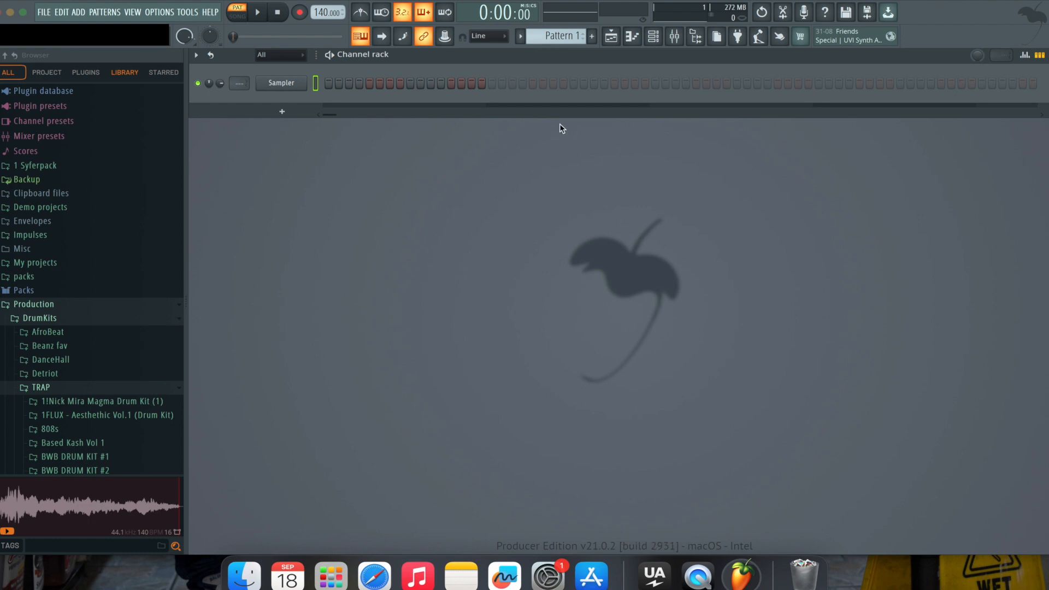
Step: Open the mixer, lower the Insert 2 fader, and reset that fader to its default level
left_click(677, 38)
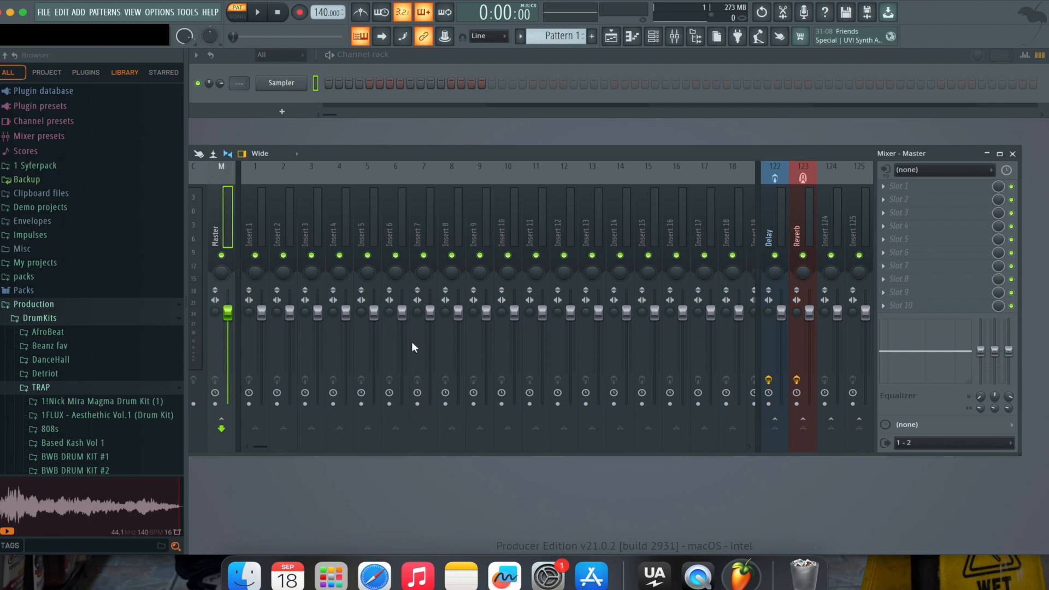
left_click_drag(290, 313, 290, 336)
right_click(289, 336)
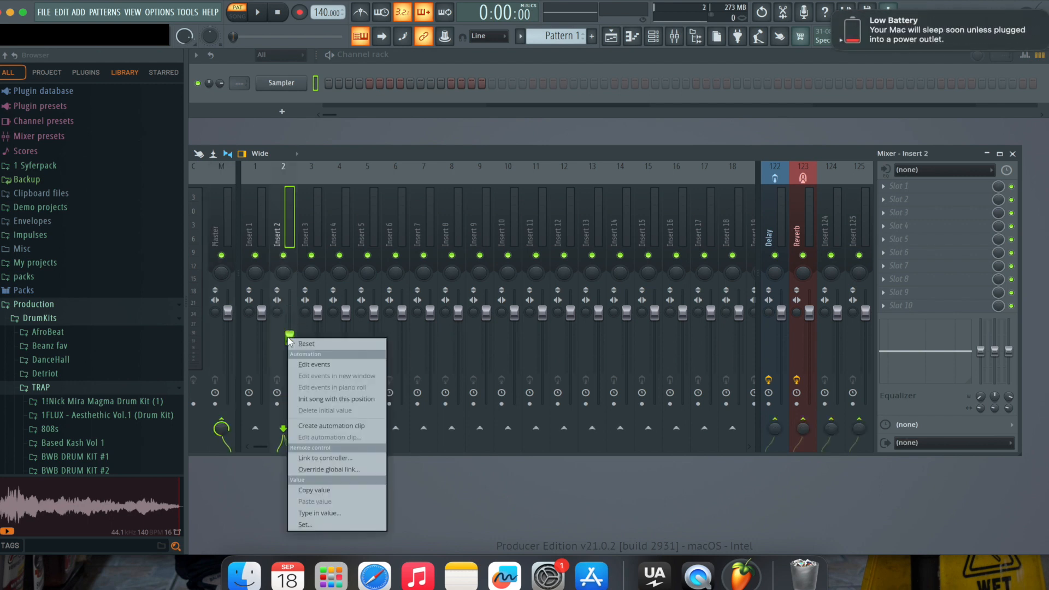
left_click(322, 344)
left_click(505, 71)
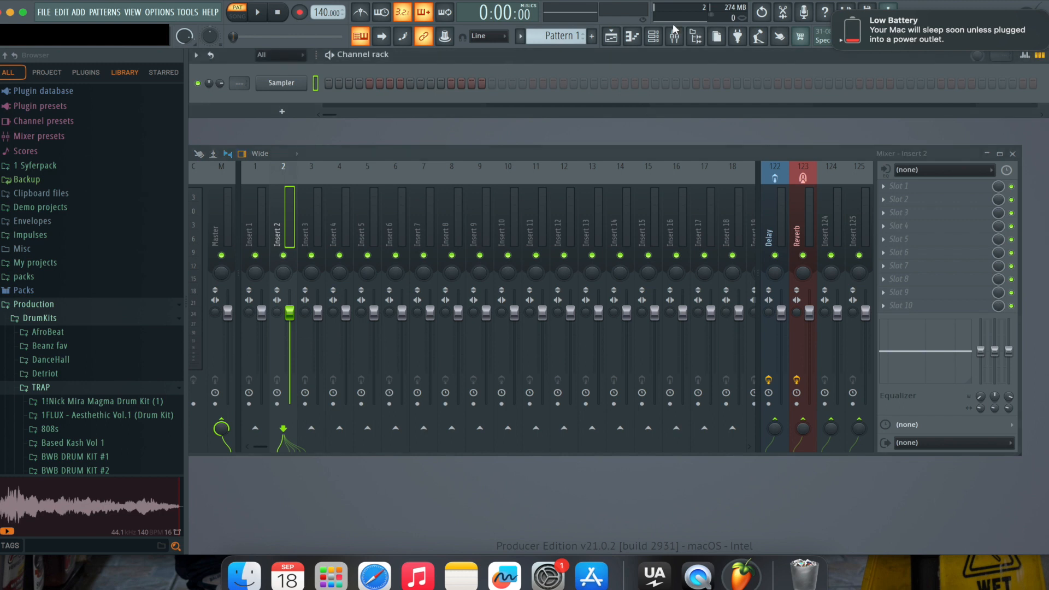
Step: Show the playlist and the channel rack, and look over the options available for Pattern 1
left_click(611, 36)
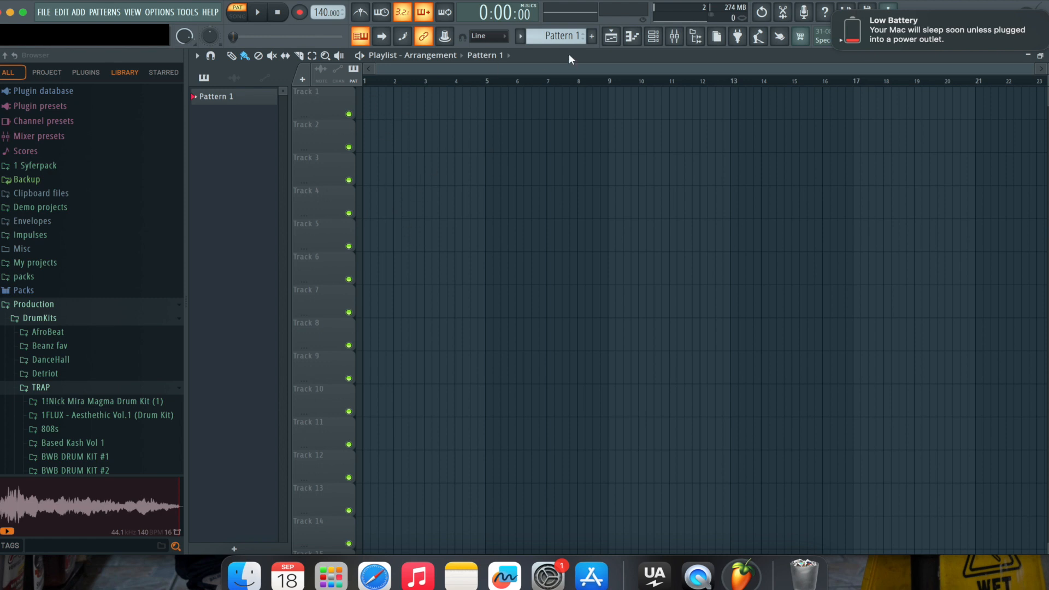
left_click(559, 36)
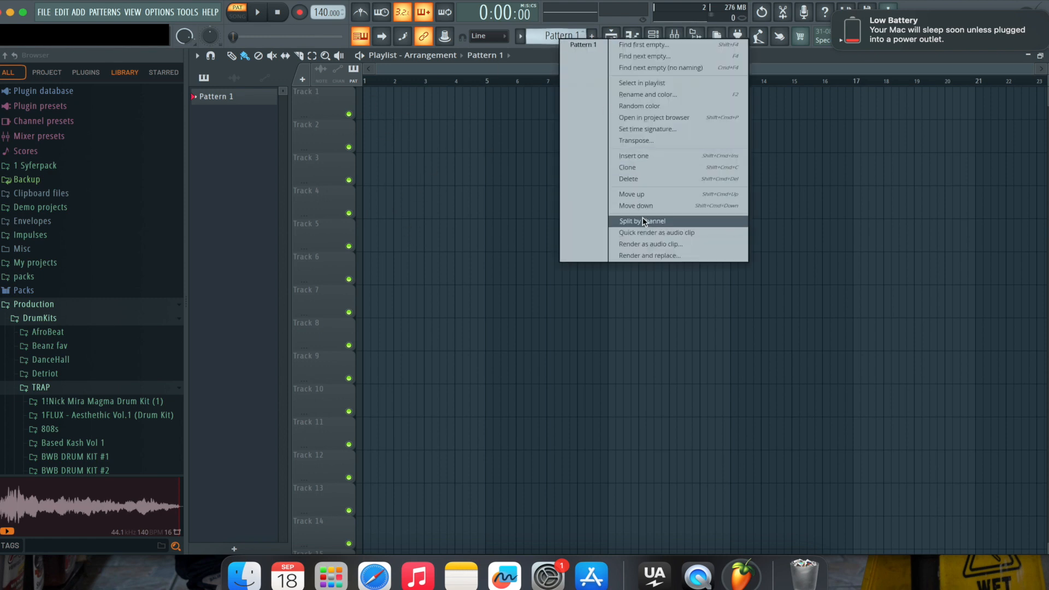
left_click(503, 102)
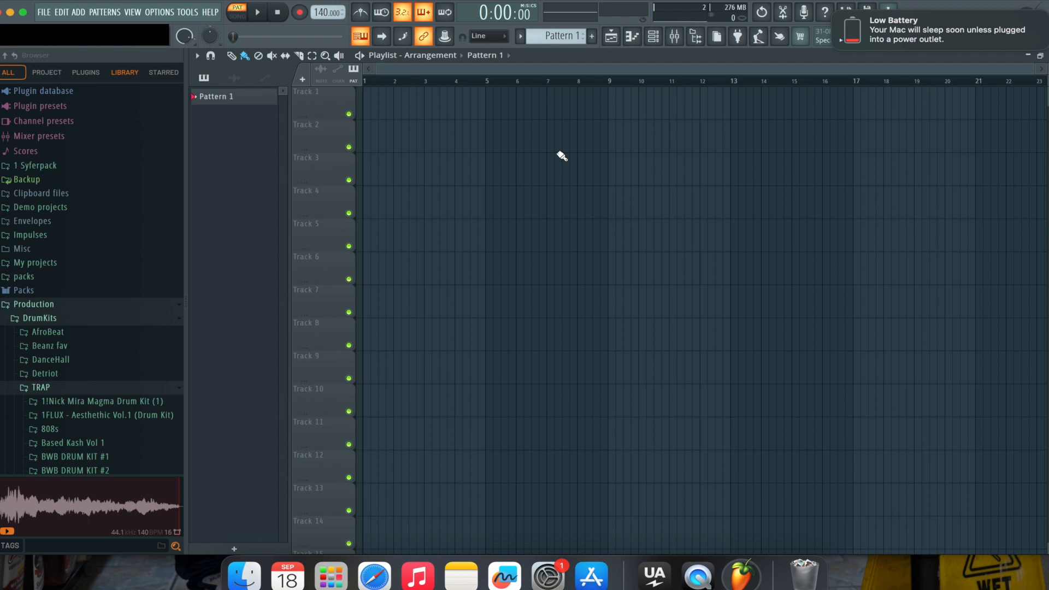
left_click(653, 36)
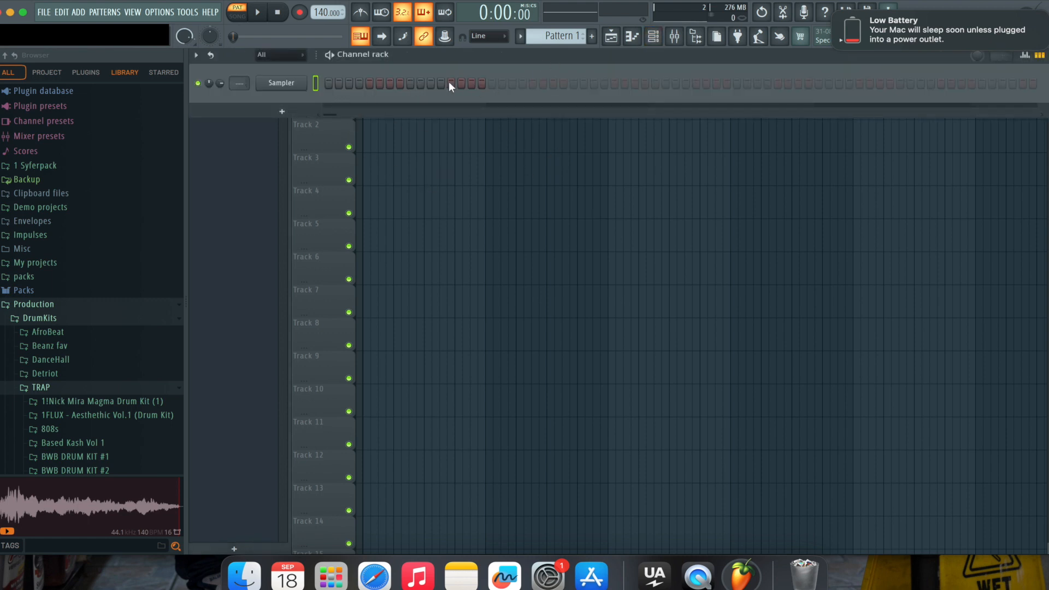
left_click(565, 36)
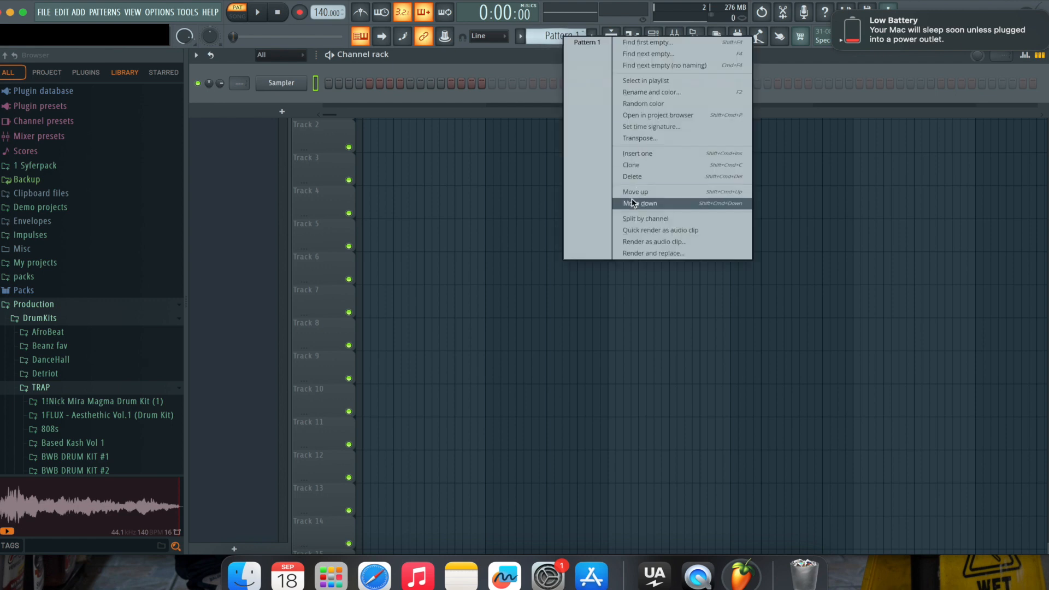
left_click(433, 72)
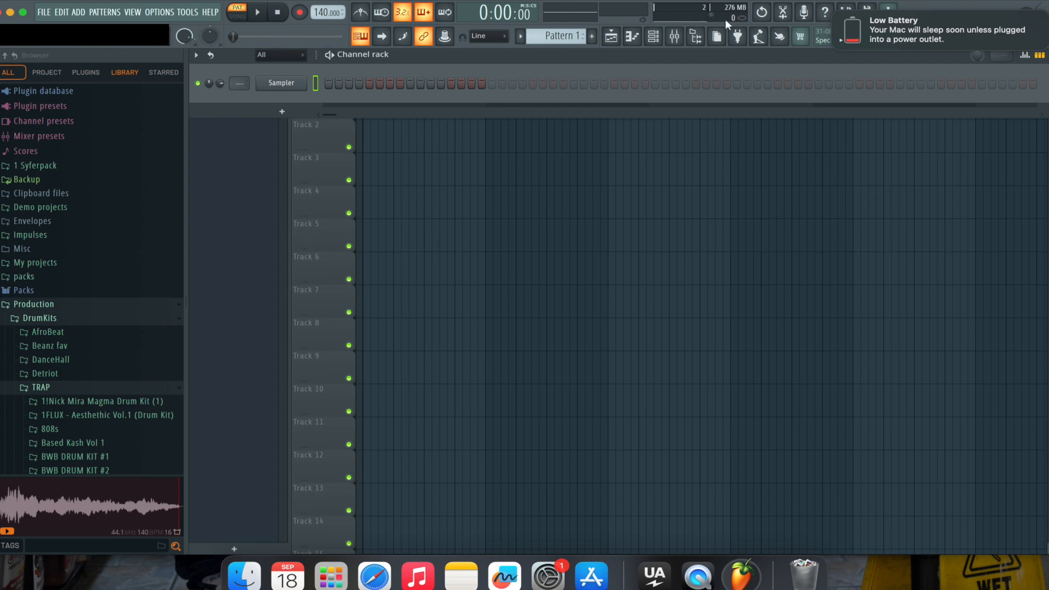
left_click(834, 11)
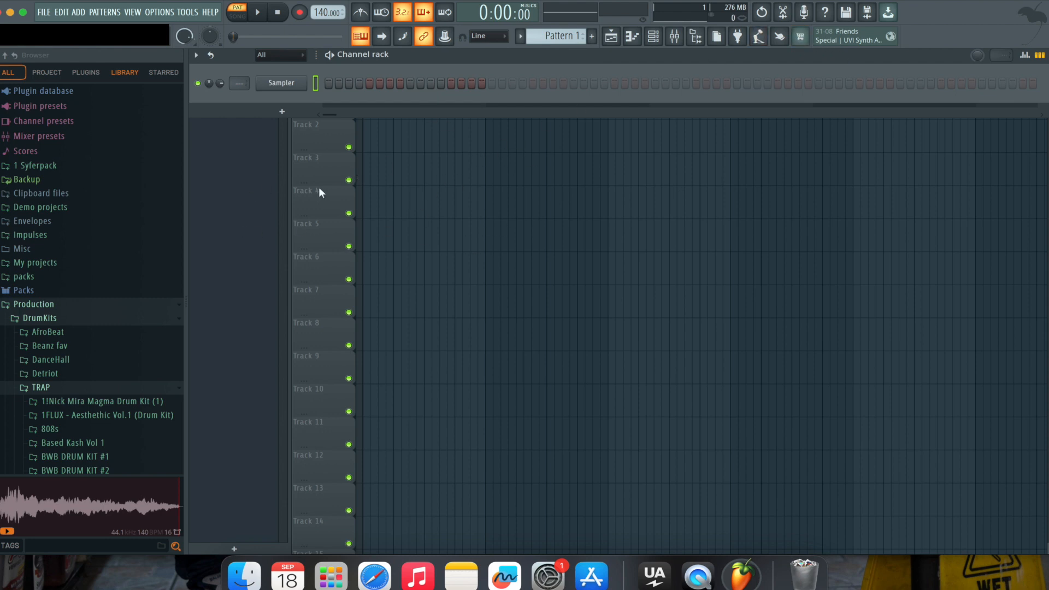
Step: Load FASHION (KICK) from the Foreign Teck - Free Bass Forever kit into the Sampler channel
left_click(58, 319)
scroll(94, 374, "down", 5)
scroll(94, 377, "up", 4)
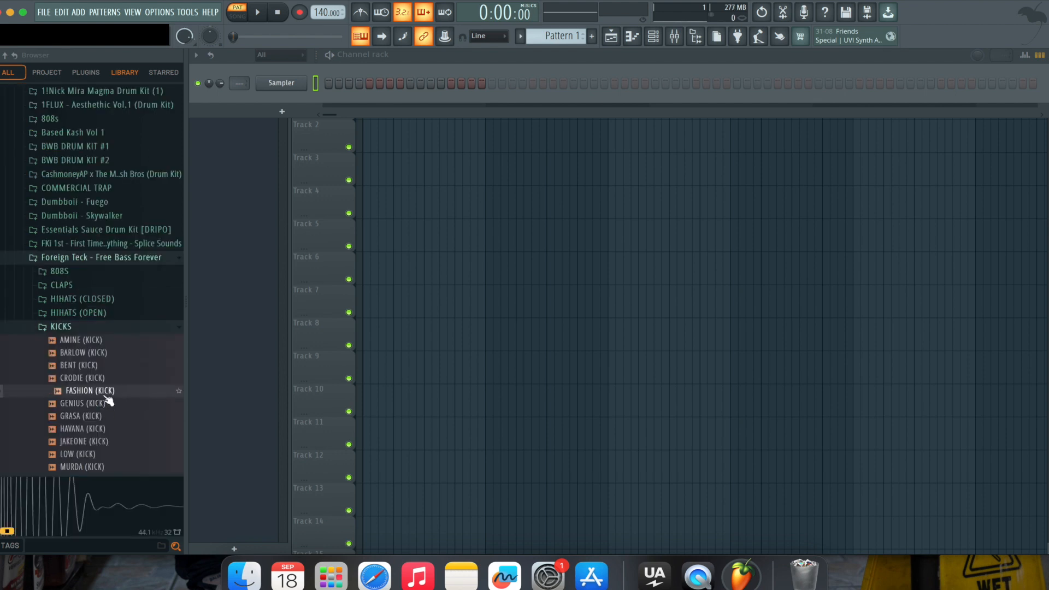
left_click_drag(106, 402, 280, 78)
scroll(65, 378, "up", 1)
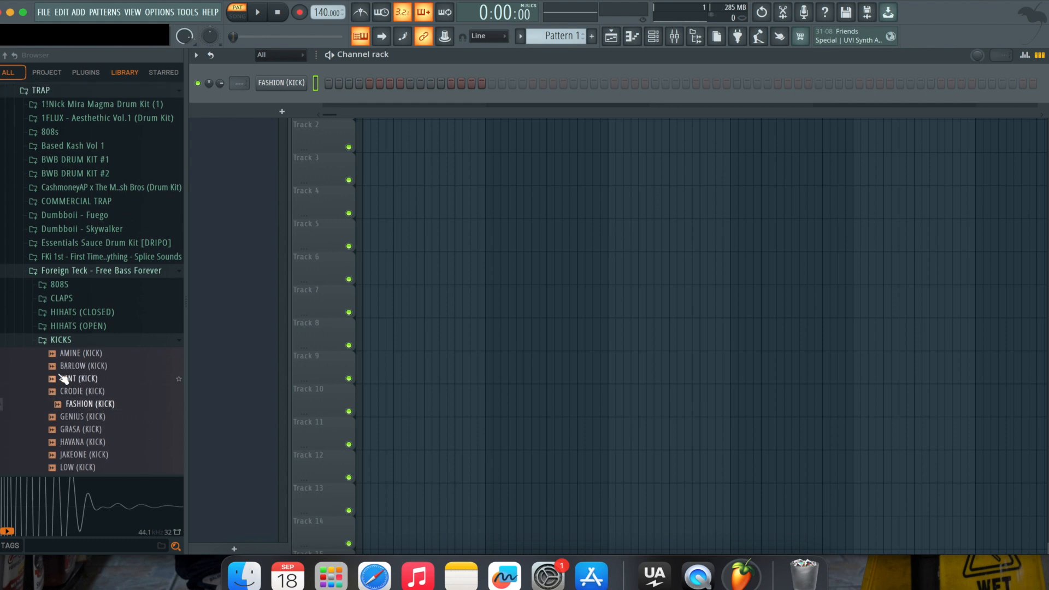
Step: Add HOMICIDE (SNARE) from the kit's SNARES folder as a new channel below the kick
left_click(71, 328)
left_click(71, 328)
left_click(72, 338)
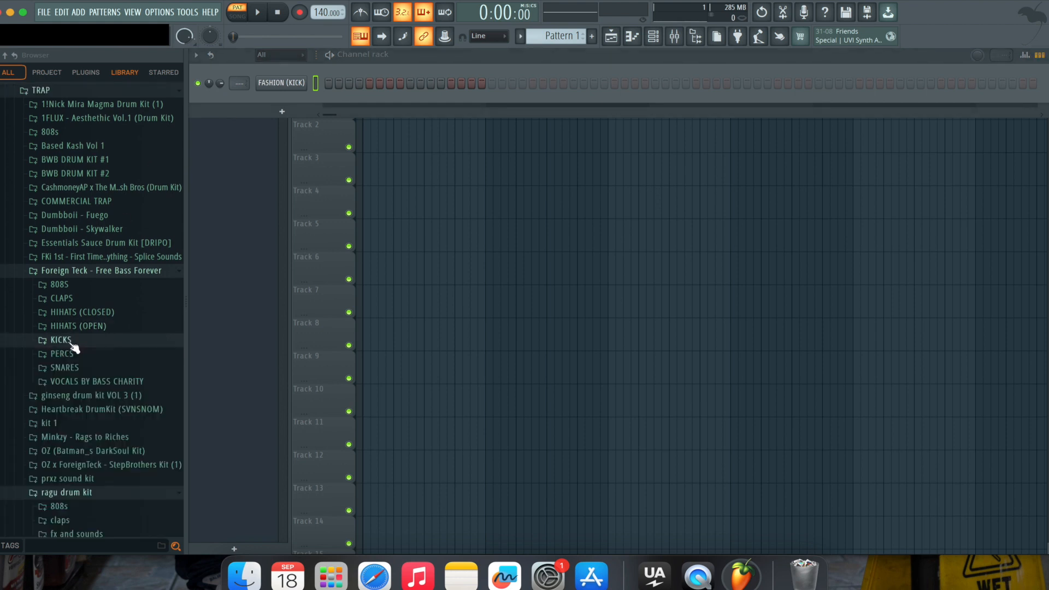
left_click(80, 367)
left_click(79, 379)
left_click(77, 403)
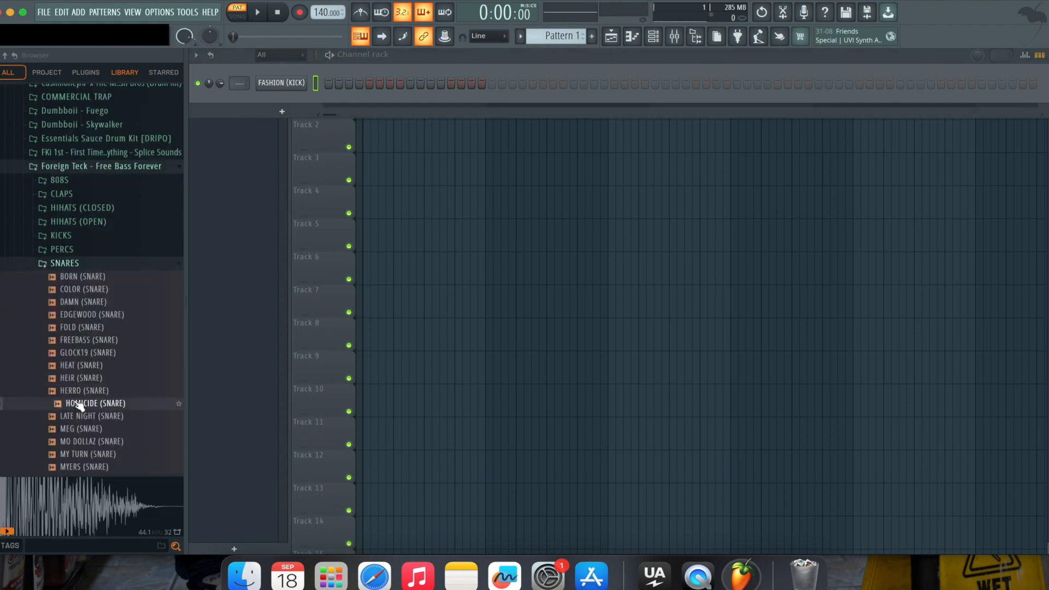
left_click_drag(77, 404, 290, 94)
Step: Audition the kit's open hi-hats and add OPEN HAT (3) as a new channel below the snare
left_click(65, 273)
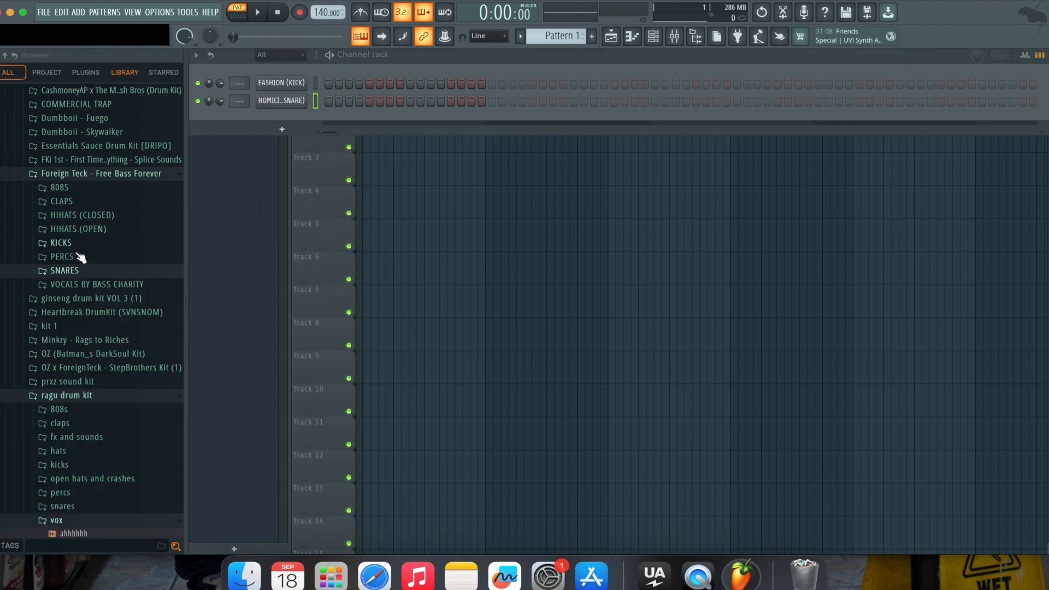
left_click(85, 229)
left_click(81, 256)
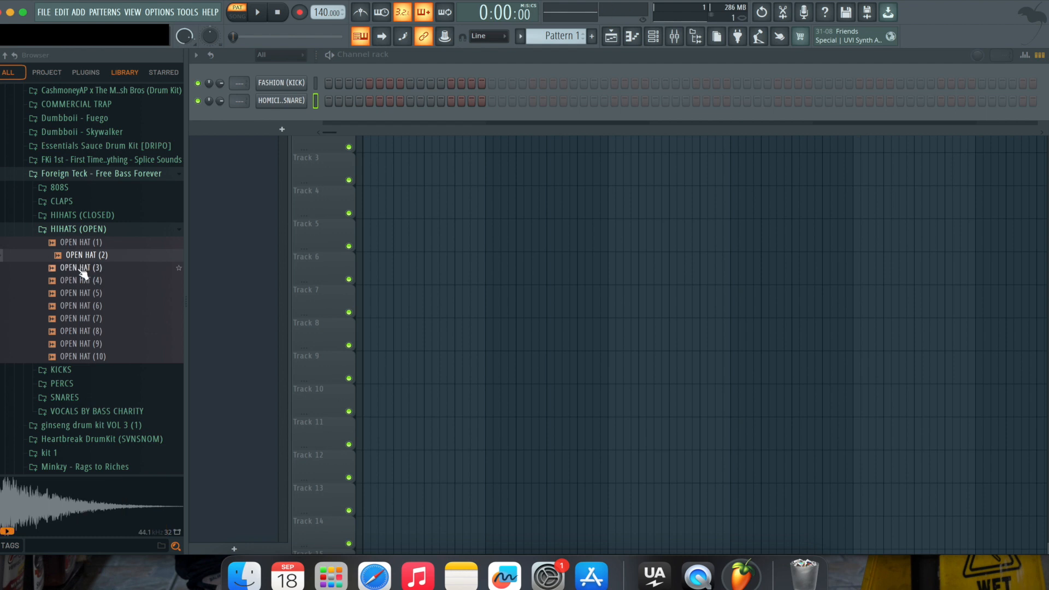
left_click(83, 268)
left_click_drag(83, 268, 292, 113)
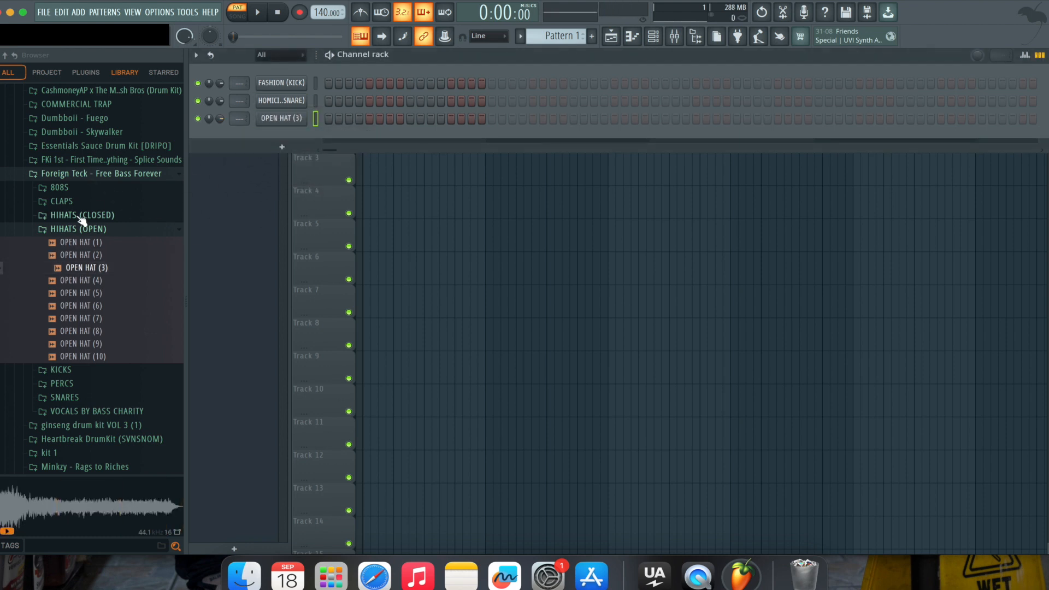
Step: Add HIHAT 4 from the closed hi-hats as a channel between the snare and the open hat, and collapse both hi-hat folders
left_click(81, 216)
left_click(76, 252)
left_click_drag(80, 256, 290, 113)
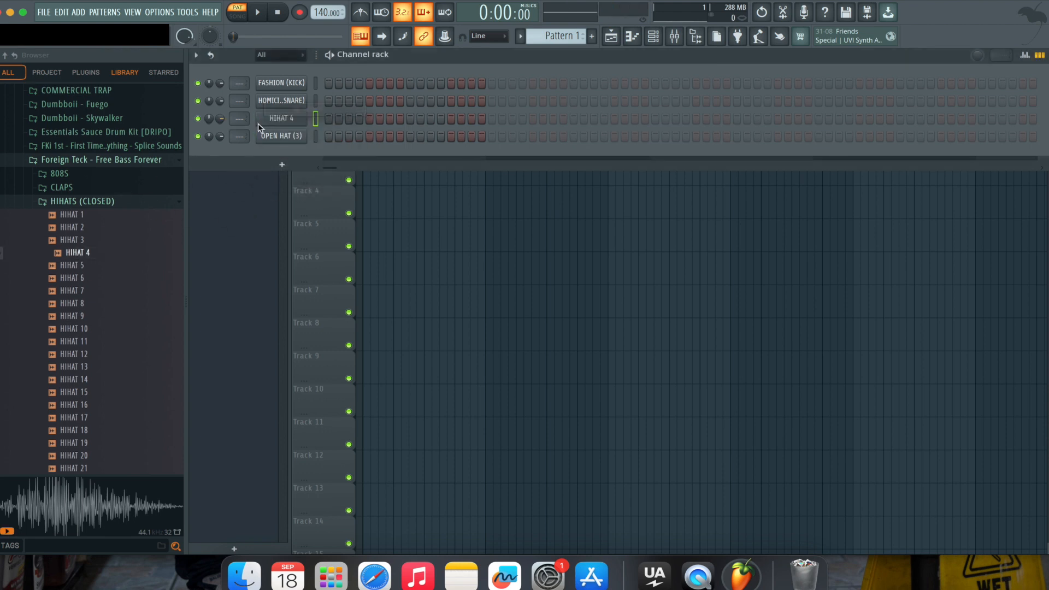
left_click(74, 202)
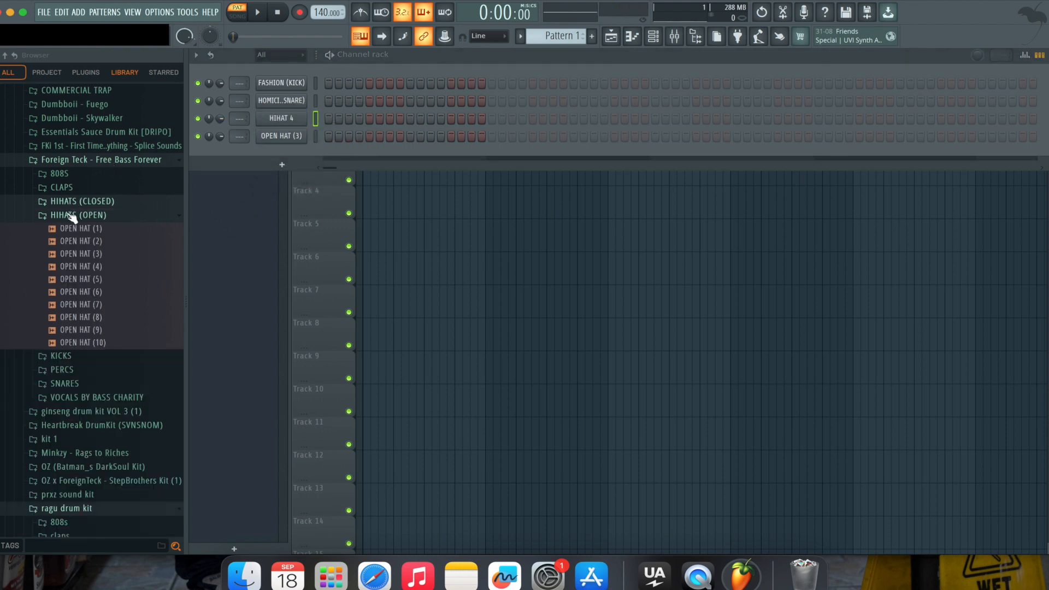
left_click(76, 216)
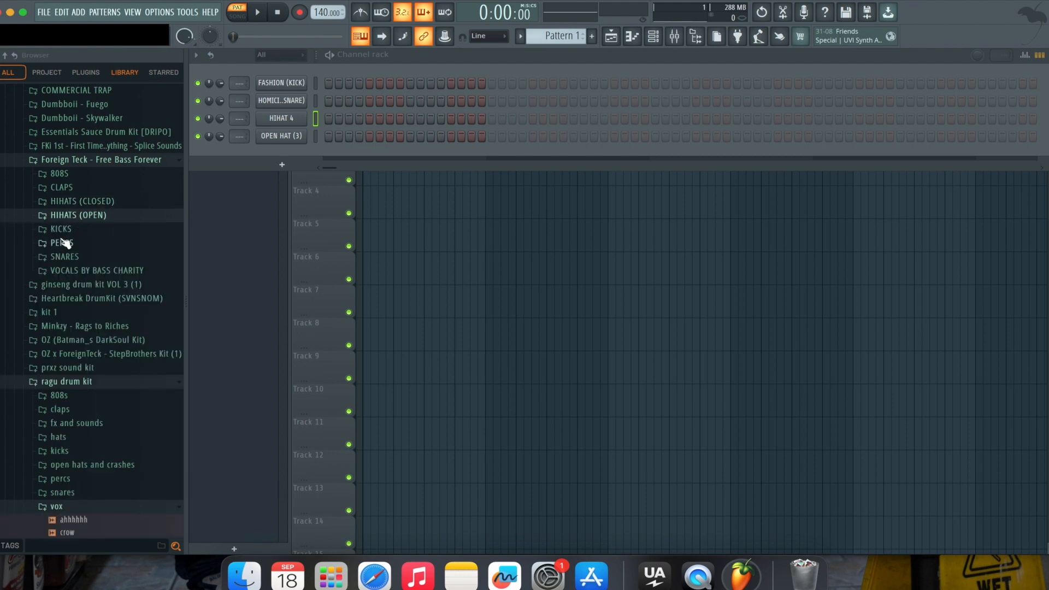
Step: Audition samples in the kit's PERCS folder and add TECK PERC 10 as a new channel below the open hat
left_click(63, 243)
left_click(87, 282)
left_click(85, 320)
left_click(84, 332)
left_click(82, 358)
left_click(82, 385)
left_click(82, 370)
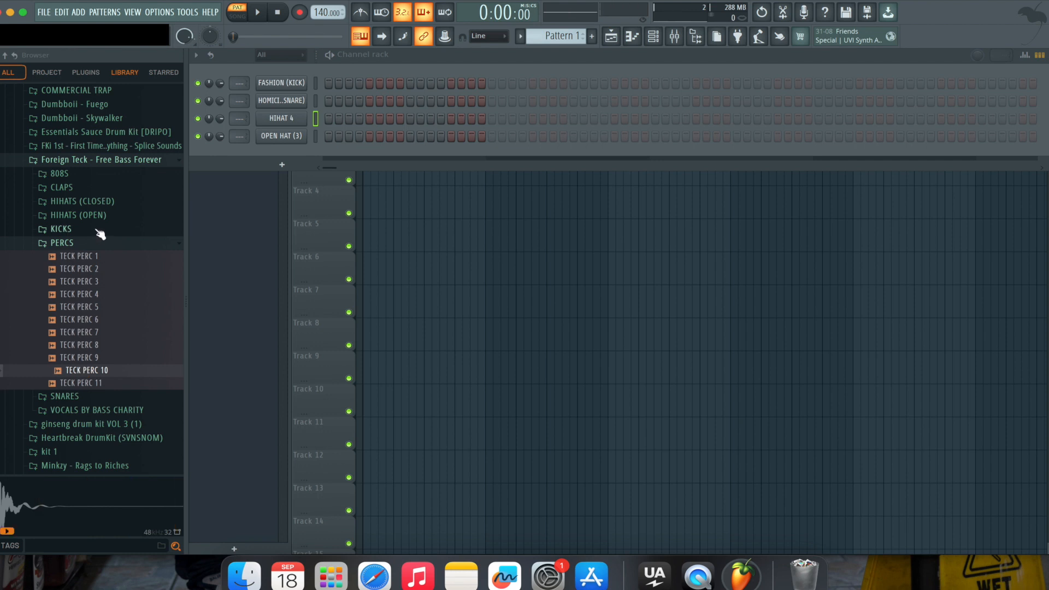
left_click(82, 257)
left_click_drag(80, 370, 281, 154)
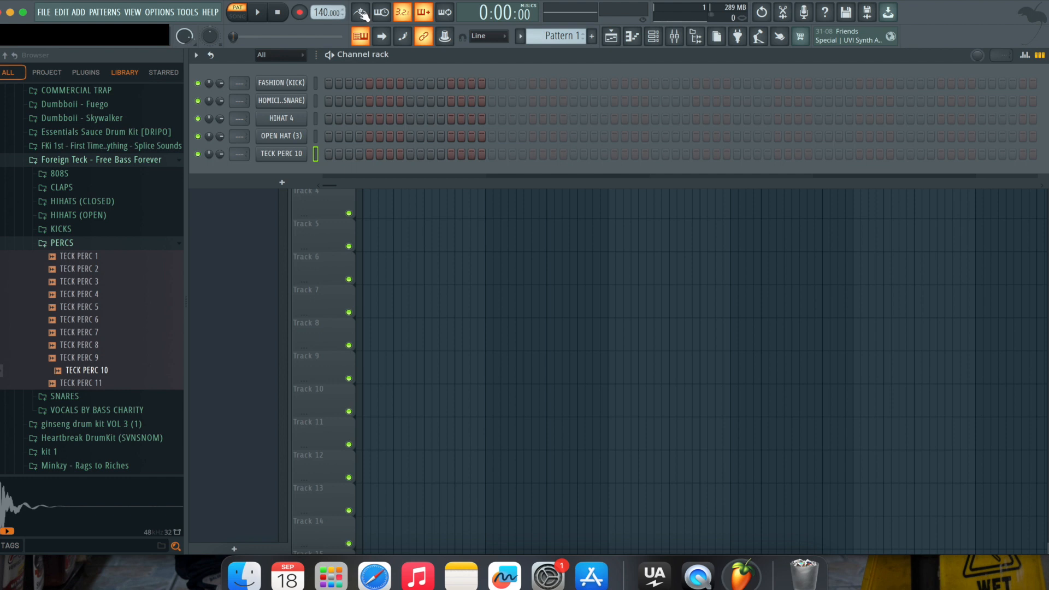
Step: Play the pattern while trying snare hits on steps 9 and 25, and clear both hits
left_click(411, 100)
key("space")
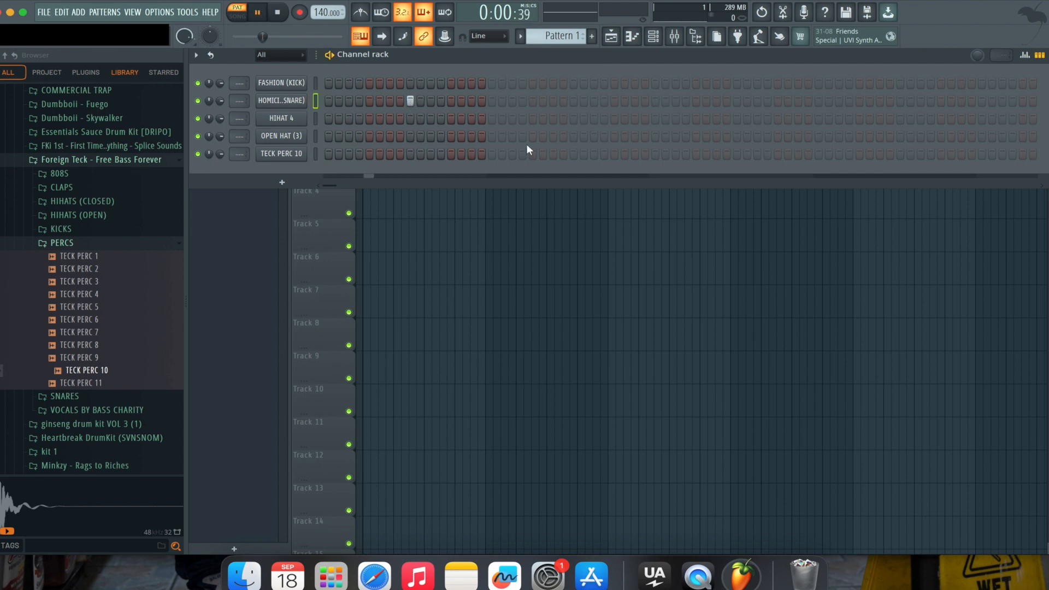
left_click(574, 100)
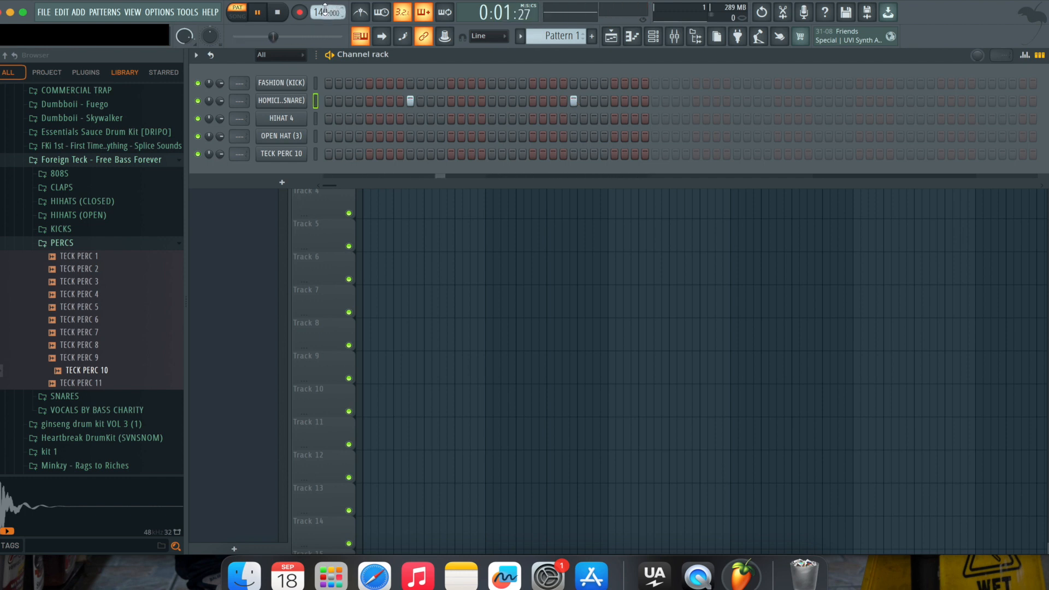
right_click(411, 100)
right_click(574, 101)
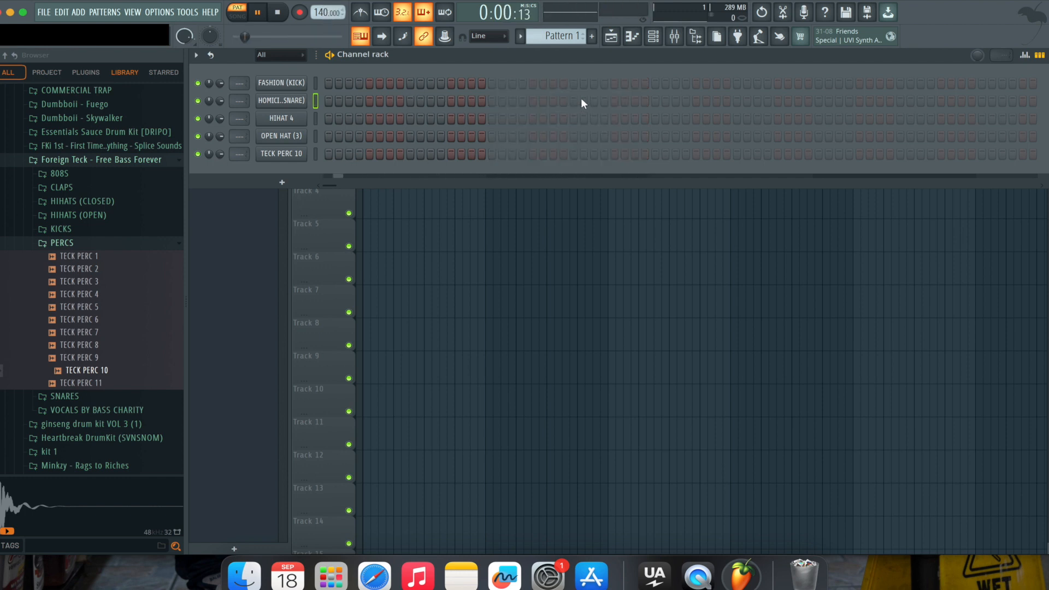
Step: Try a tempo of 90 BPM with snare hits on steps 5, 13, 21 and 29, and clear those hits
left_click_drag(323, 12, 323, 34)
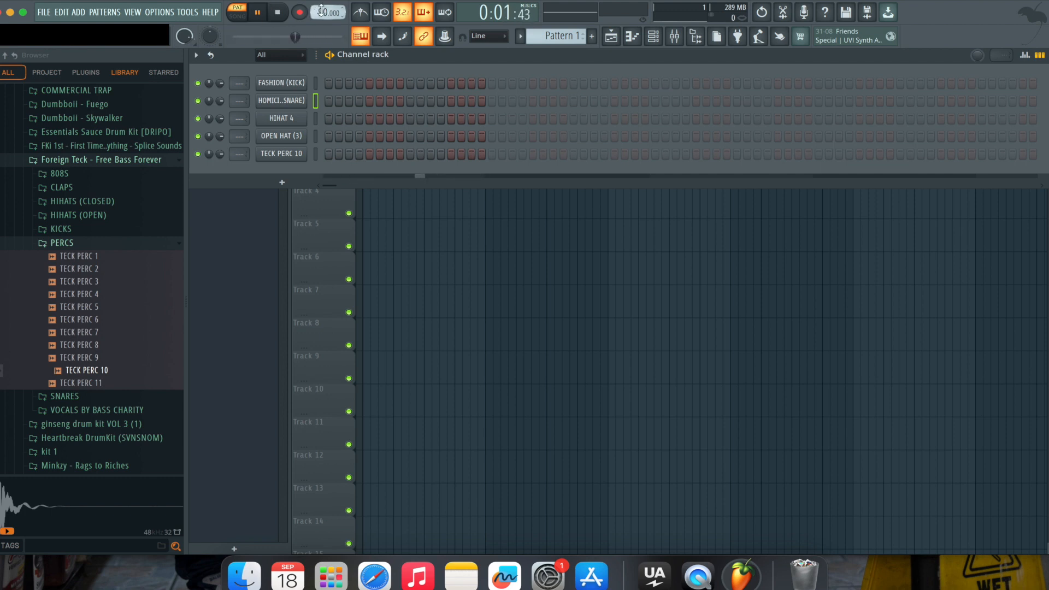
left_click(370, 100)
left_click(451, 100)
left_click(533, 100)
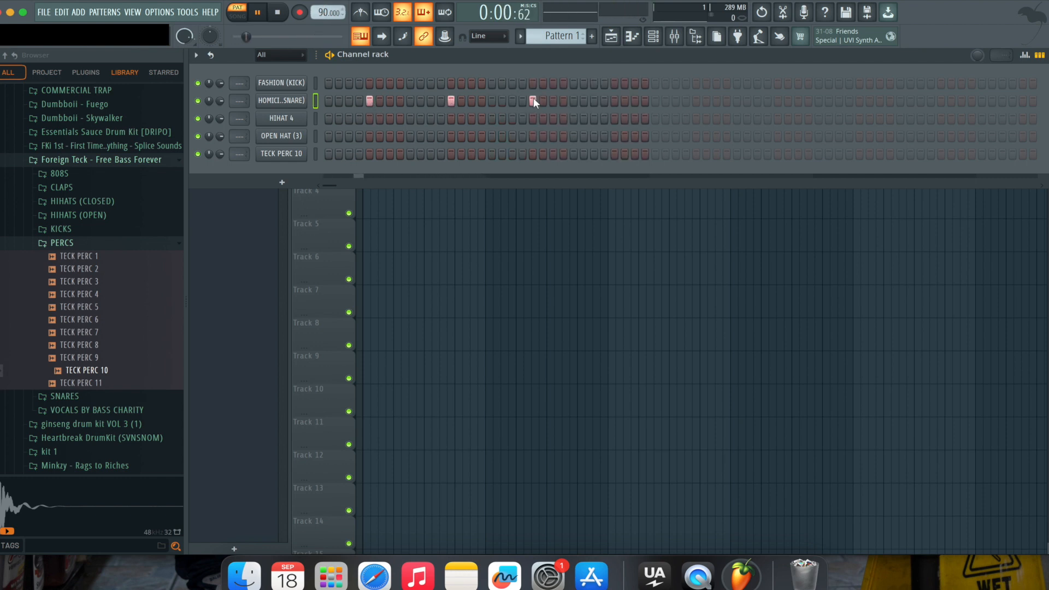
left_click(615, 101)
left_click_drag(623, 99, 349, 107)
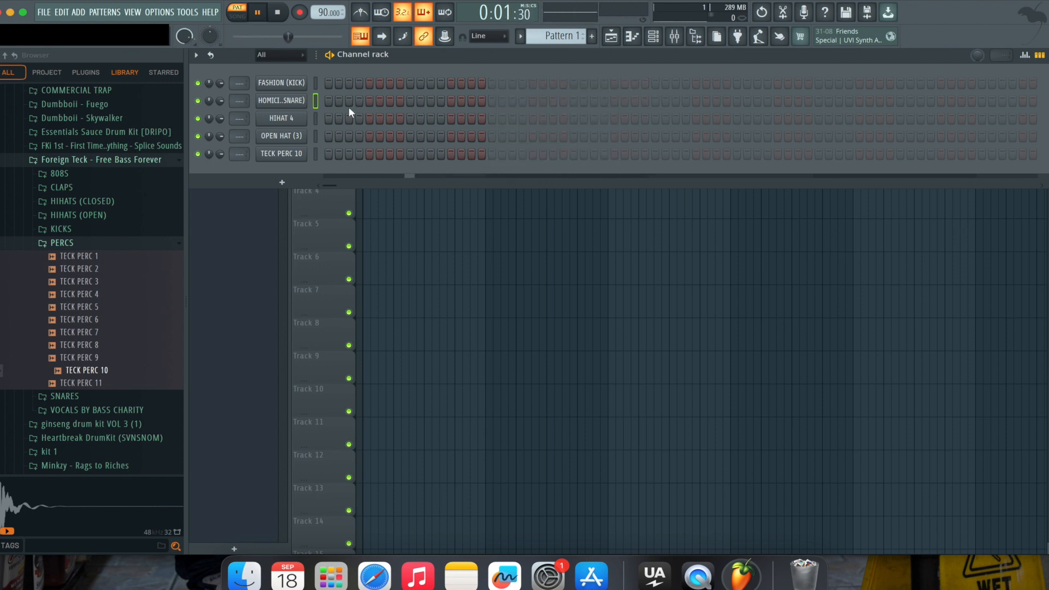
Step: Set the tempo to 130 BPM and place snare hits on steps 9 and 25
left_click_drag(323, 13, 327, 3)
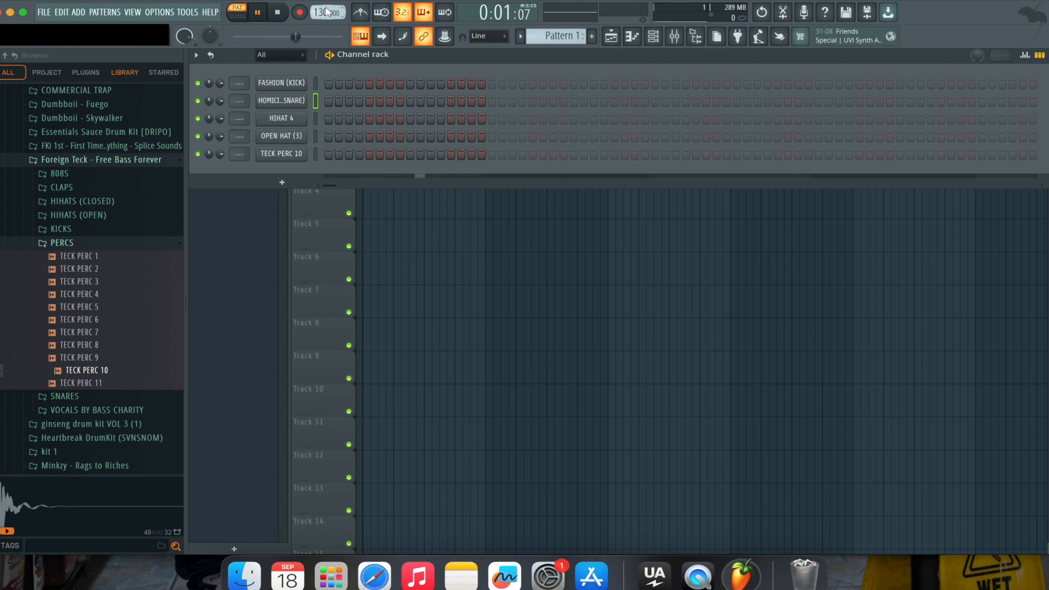
left_click(412, 100)
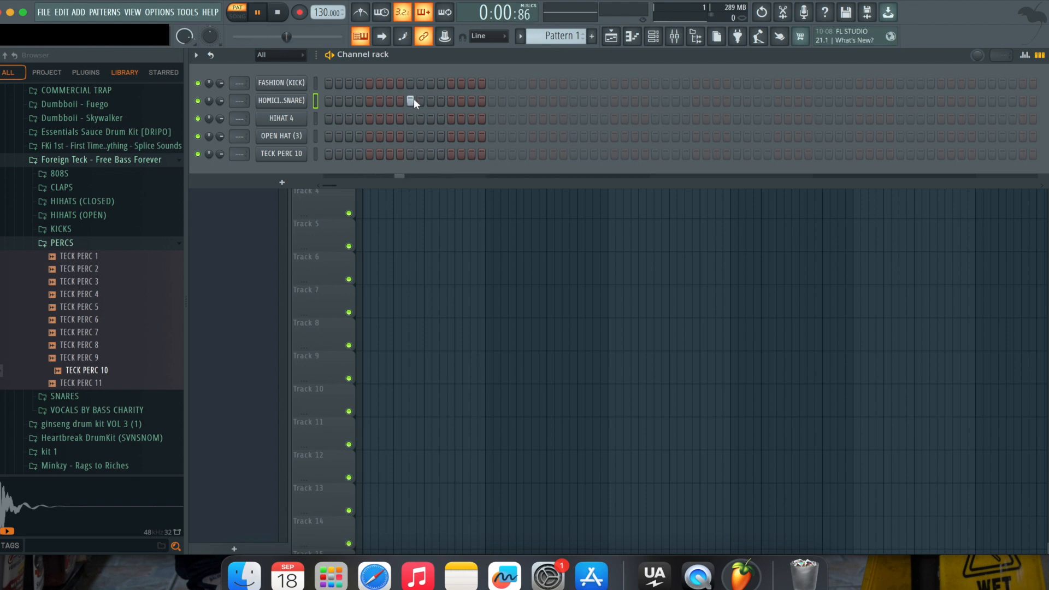
left_click(574, 102)
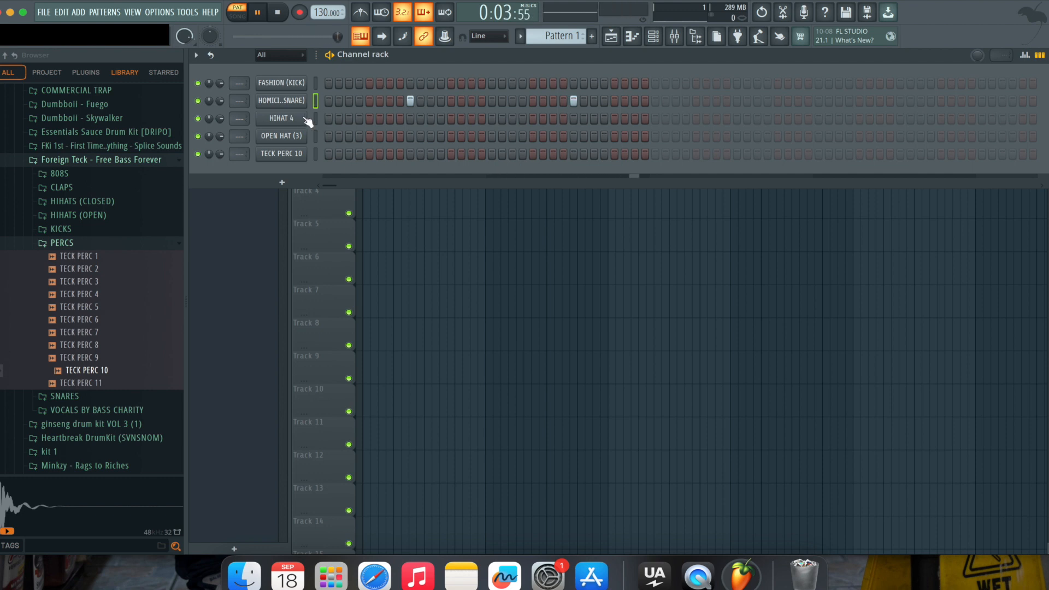
Step: Place kick hits on steps 1, 7 and 19, and fill the HIHAT 4 channel with a hit every 2 steps
left_click(329, 83)
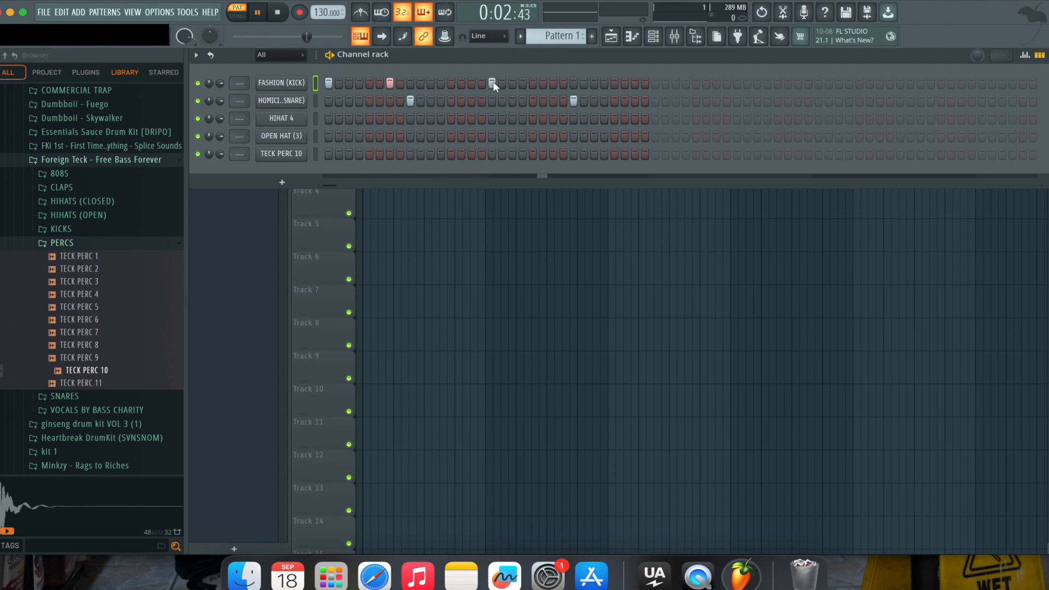
left_click(511, 82)
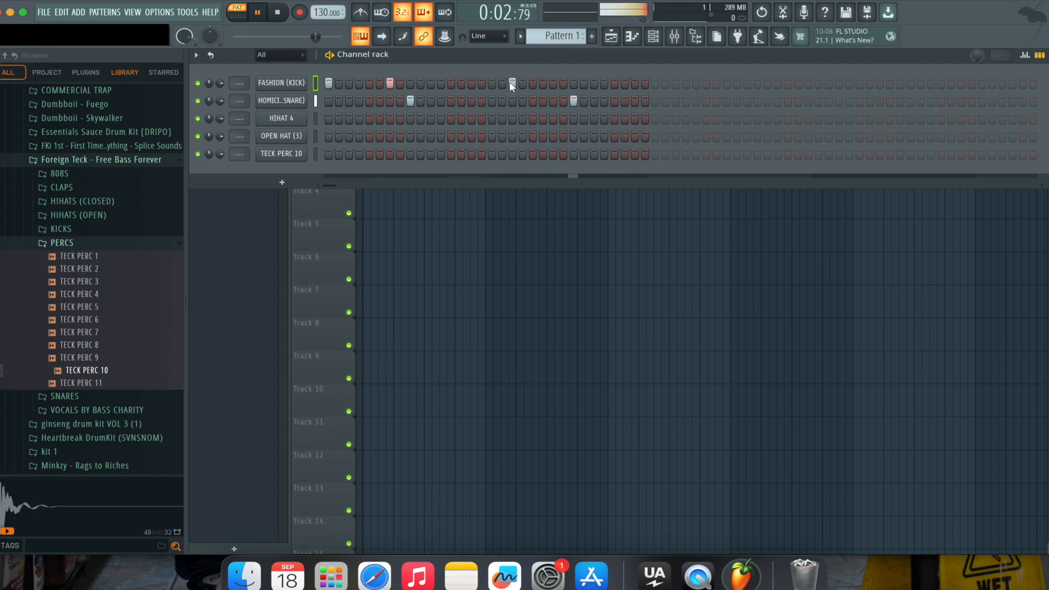
right_click(303, 118)
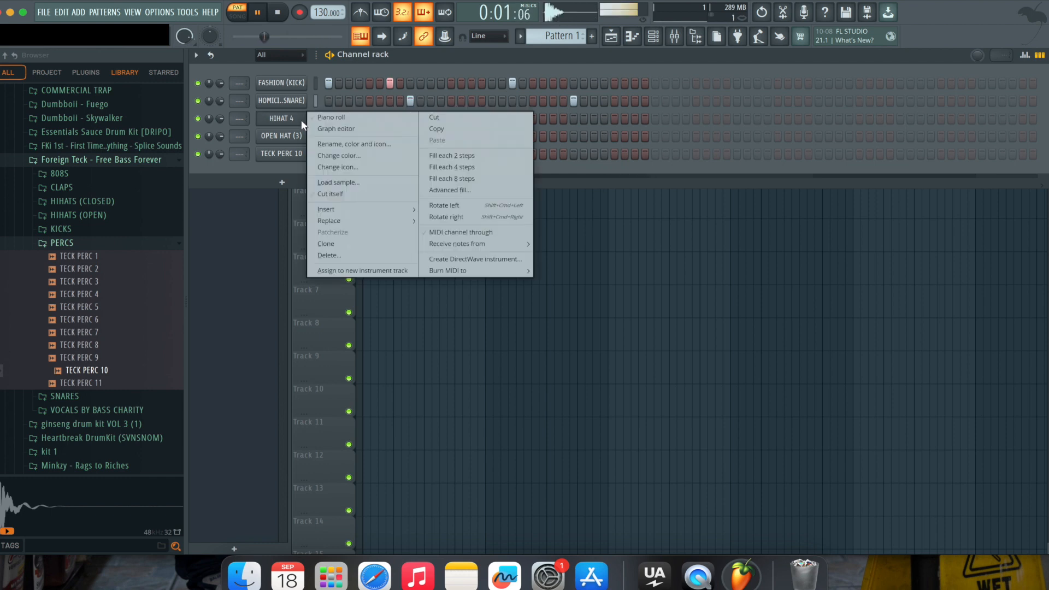
left_click(438, 156)
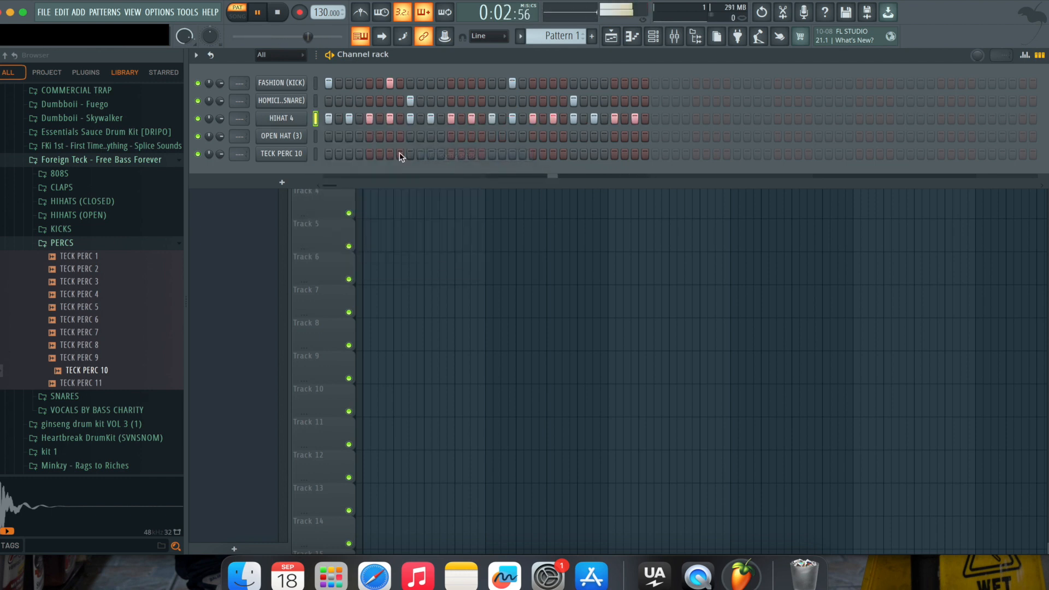
Step: Enable Cut itself for the HIHAT 4, kick and snare channels
right_click(289, 125)
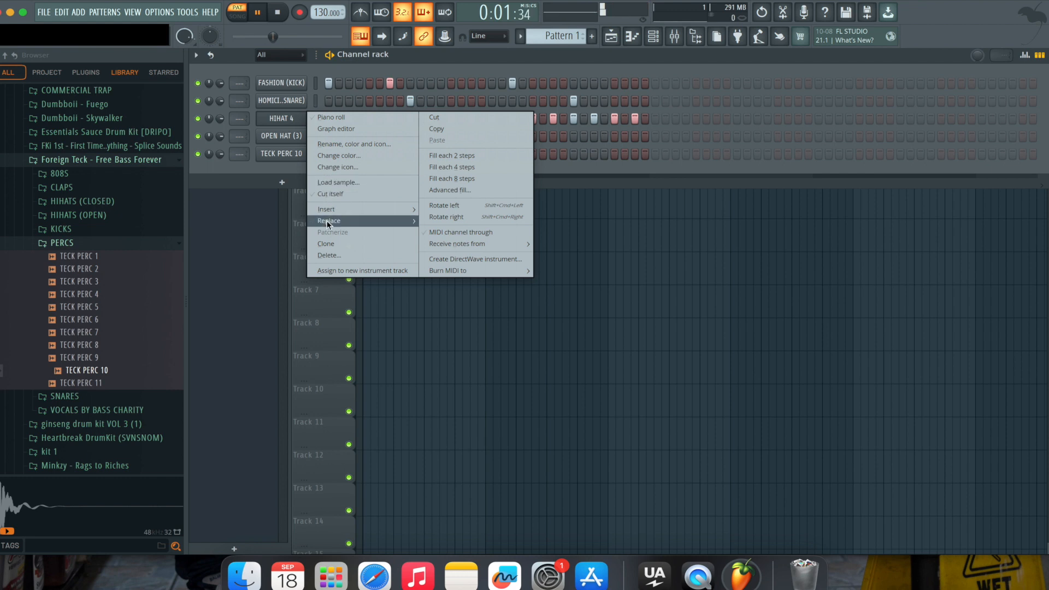
left_click(330, 195)
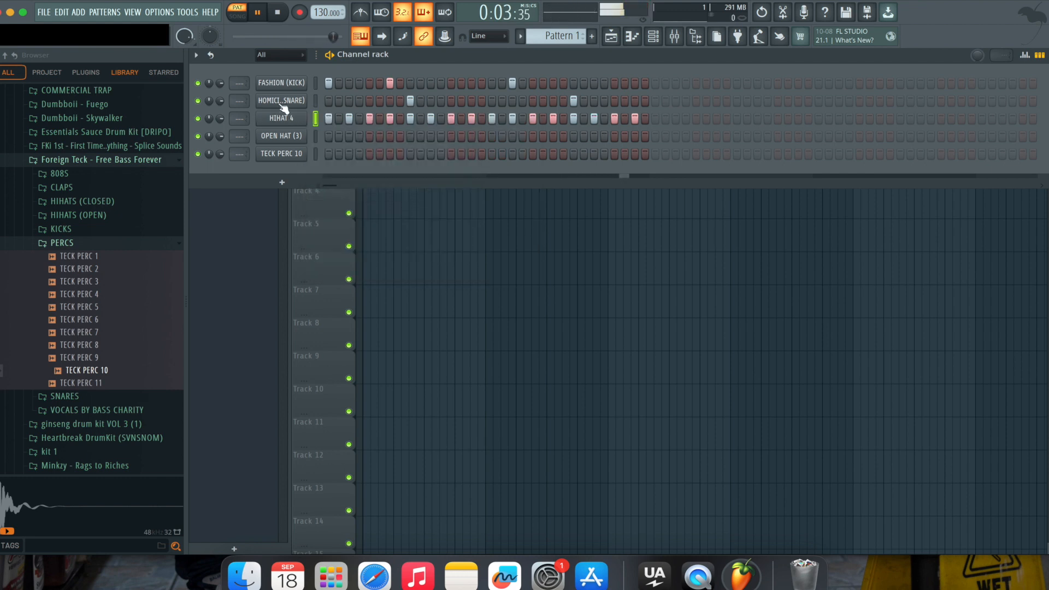
right_click(289, 81)
left_click(321, 156)
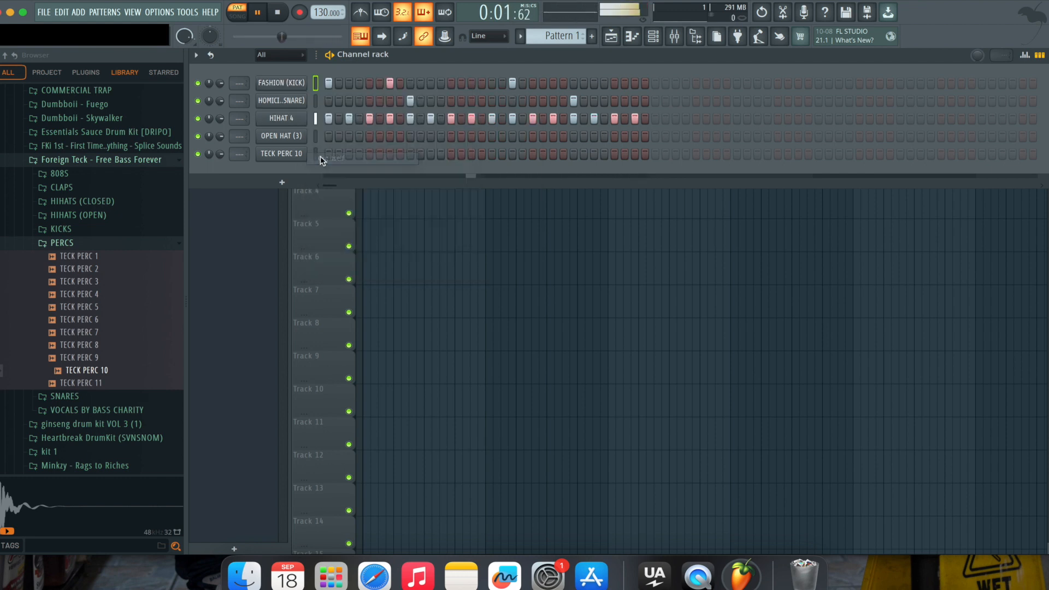
right_click(294, 103)
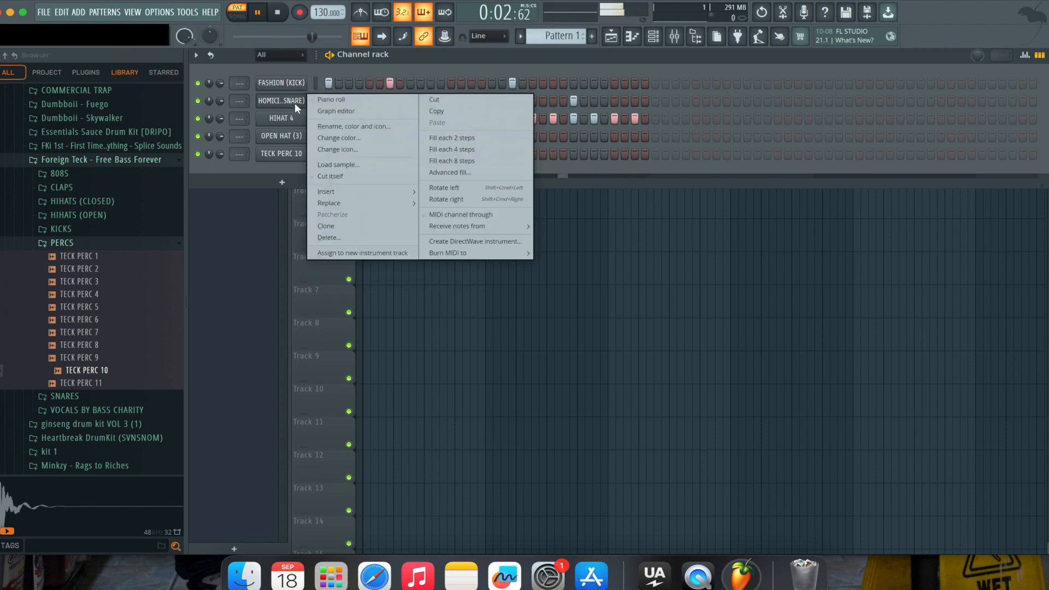
left_click(323, 175)
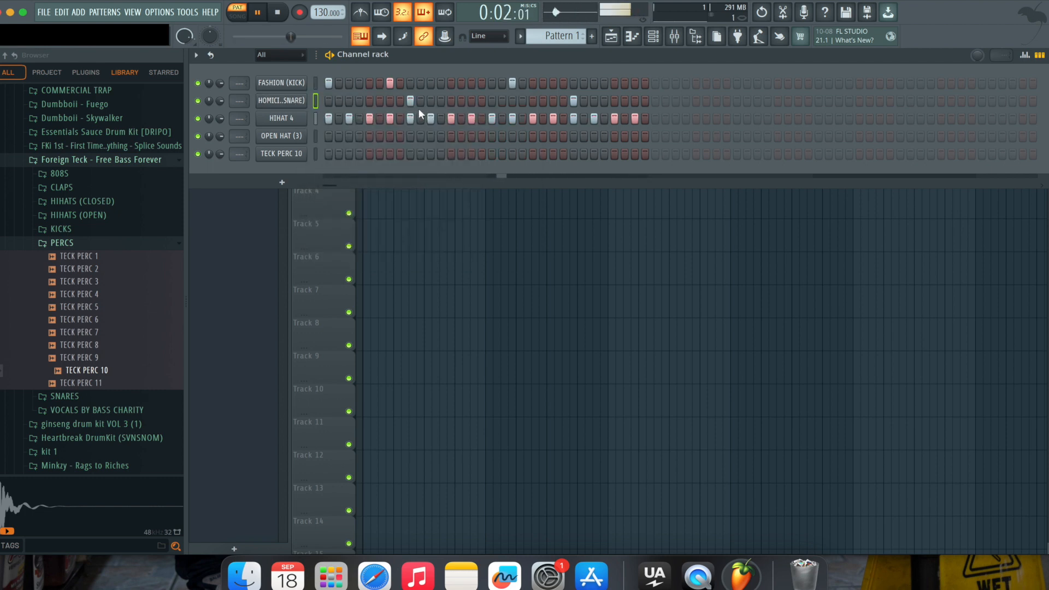
Step: Place an open hat hit on step 27 and a TECK PERC 10 hit on step 15, and stop playback
left_click(585, 137)
left_click(586, 139)
left_click(596, 136)
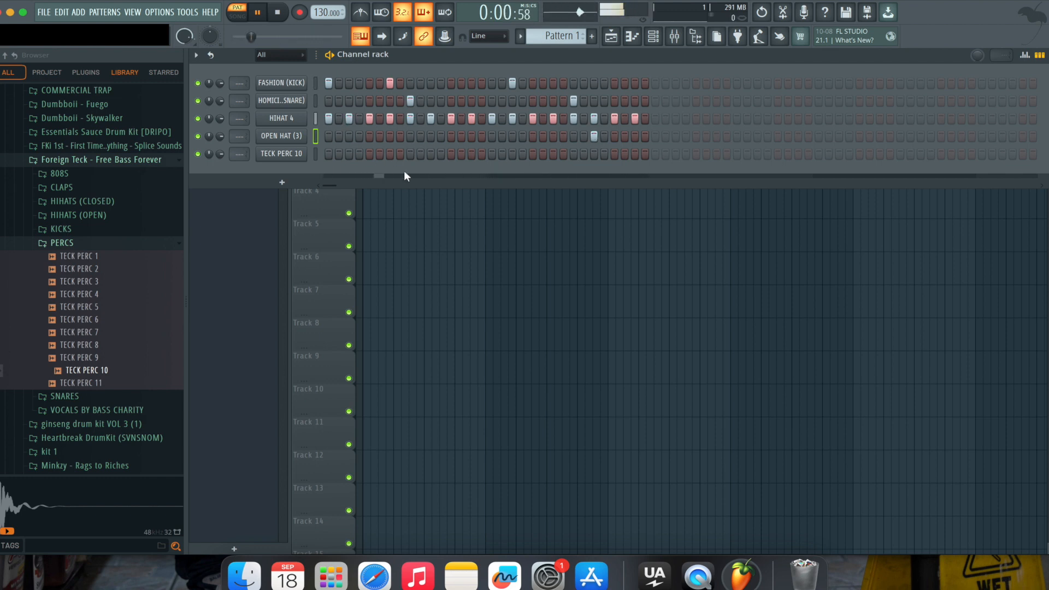
left_click(471, 154)
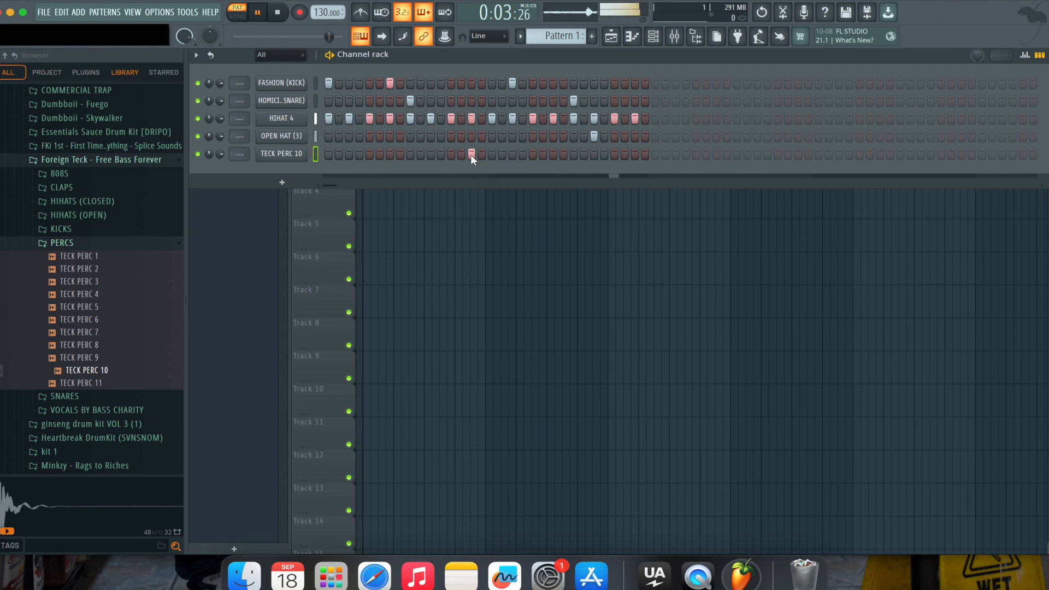
left_click(278, 13)
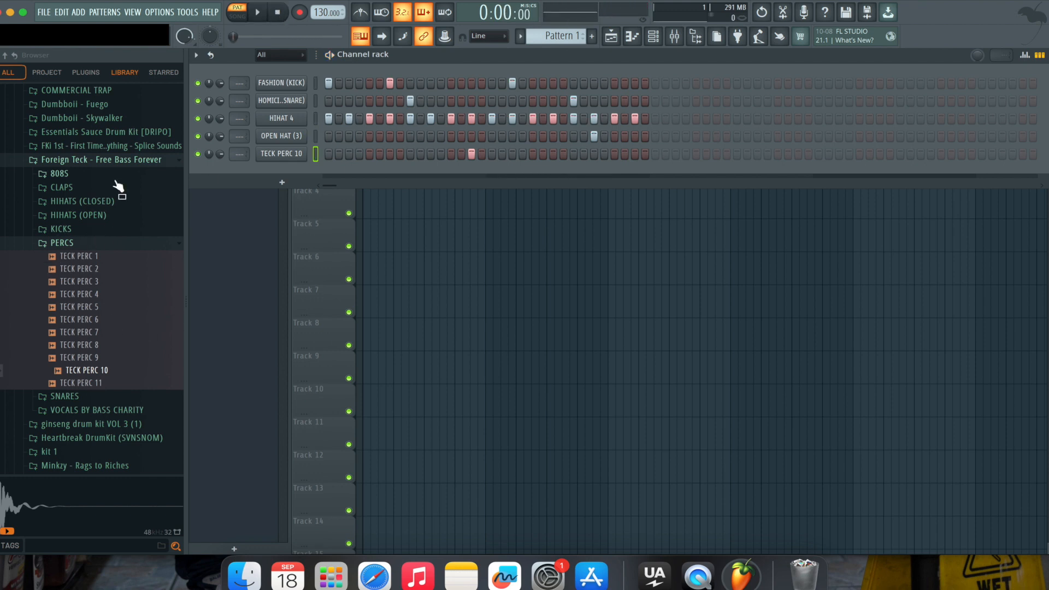
Step: Insert an Omnisphere instrument channel above the kick and move its plugin window up so the whole patch browser is accessible
right_click(298, 84)
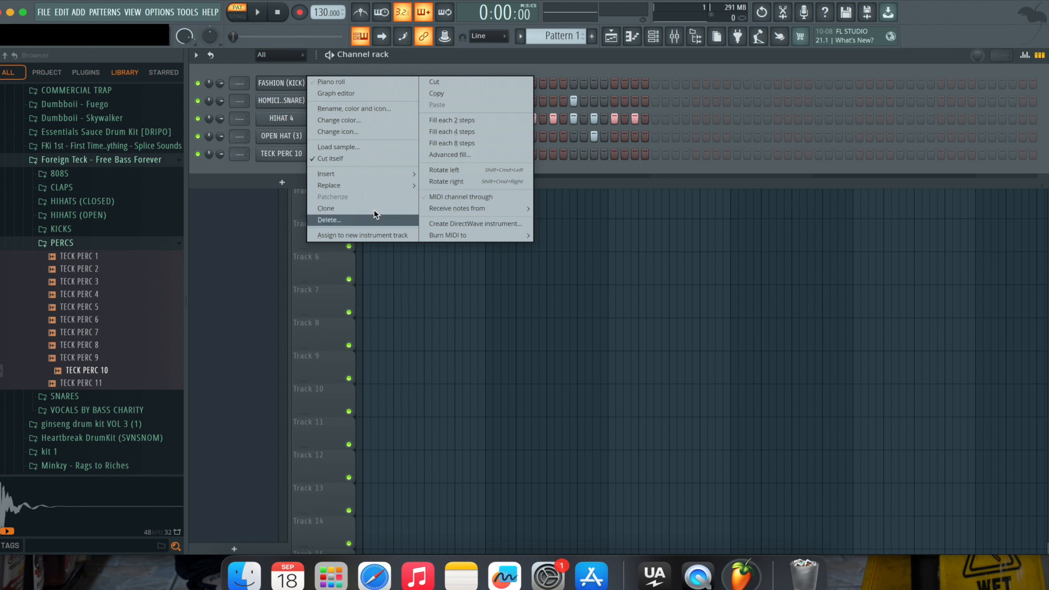
mouse_move(376, 180)
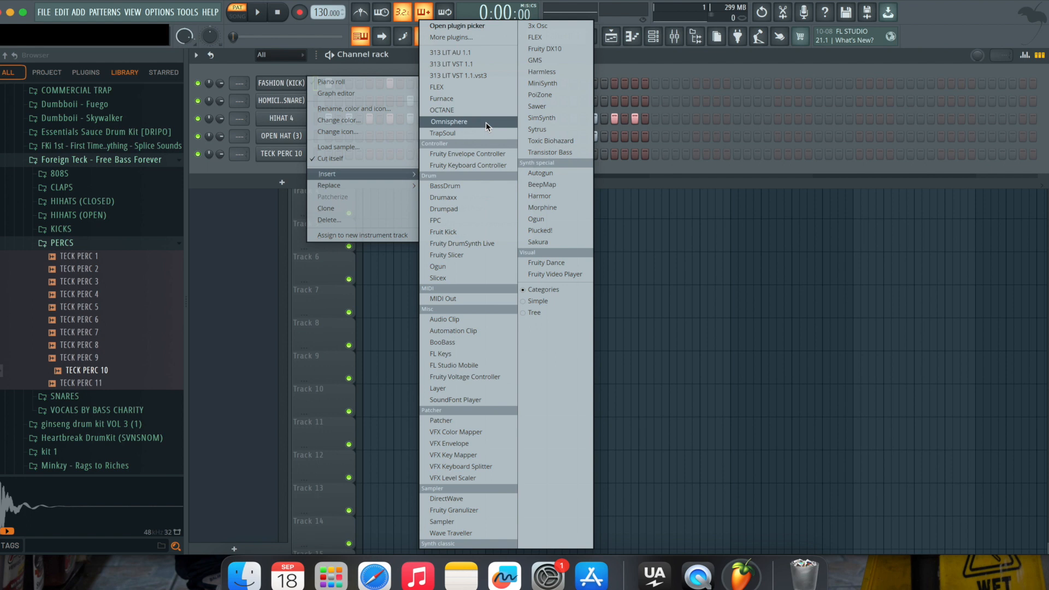
left_click(448, 125)
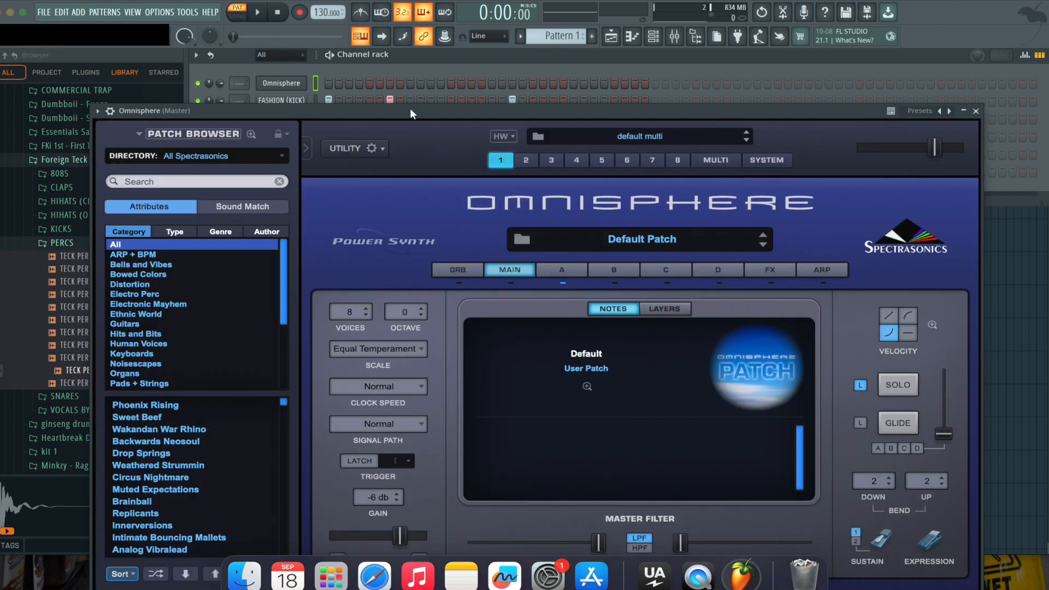
left_click_drag(406, 108, 431, 24)
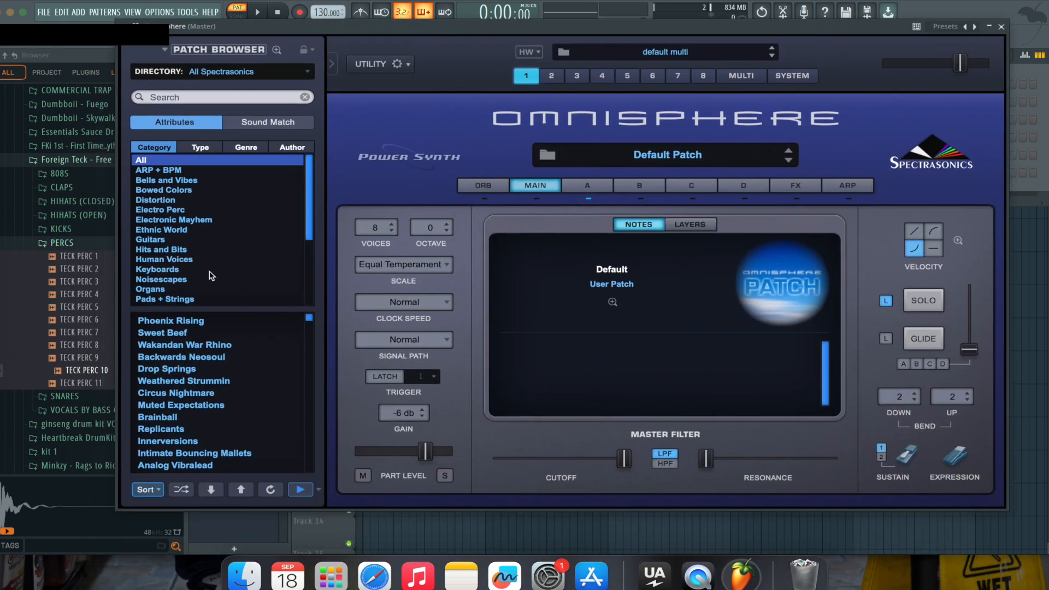
Step: Load the Holy of Holys Pad patch from Omnisphere's Pads + Strings category and close the plugin window
left_click(181, 304)
scroll(244, 387, "down", 5)
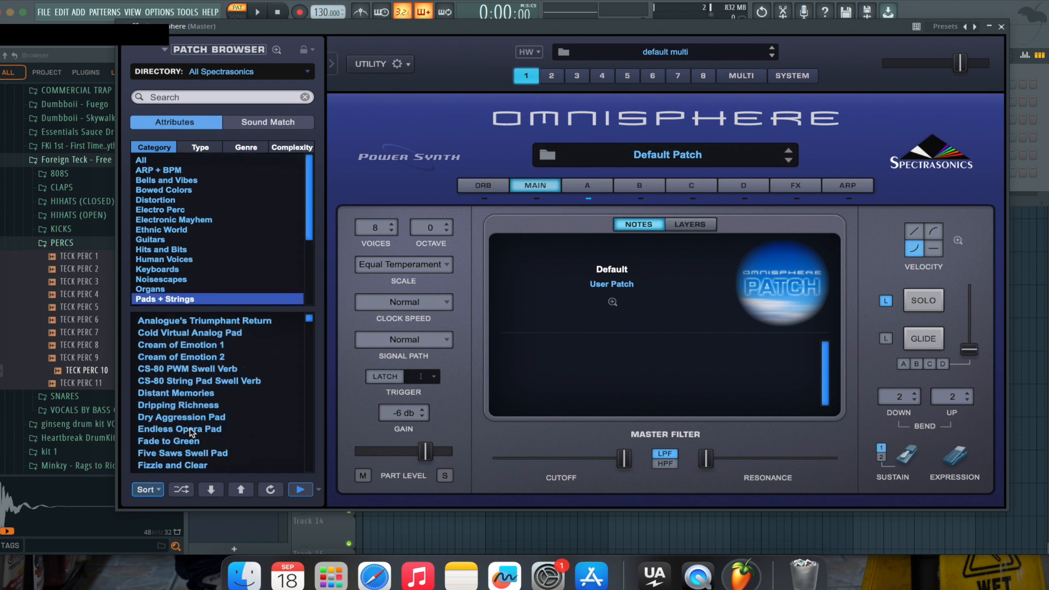
scroll(192, 433, "down", 1)
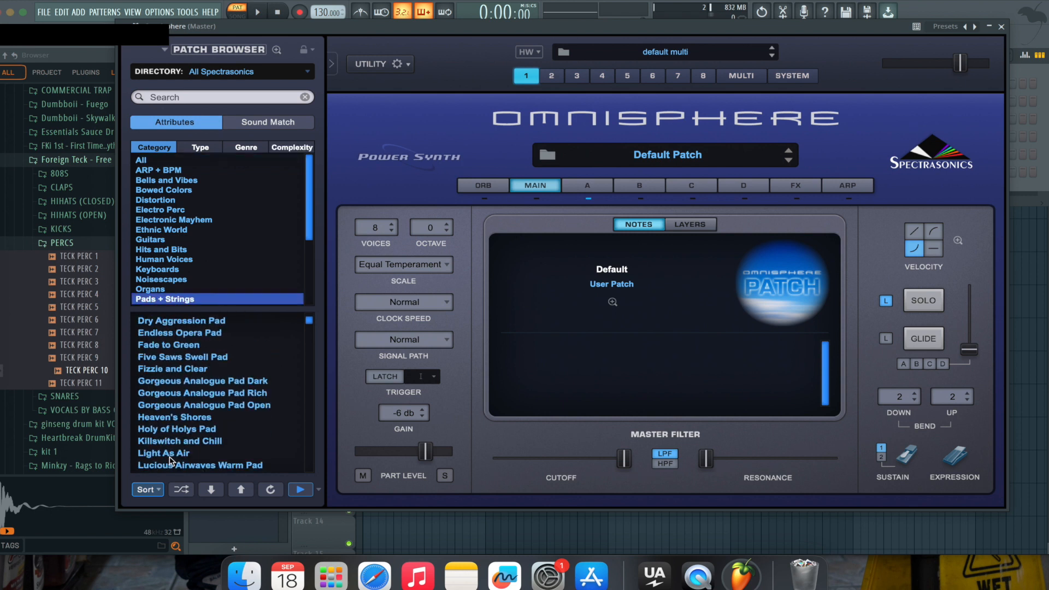
left_click(181, 431)
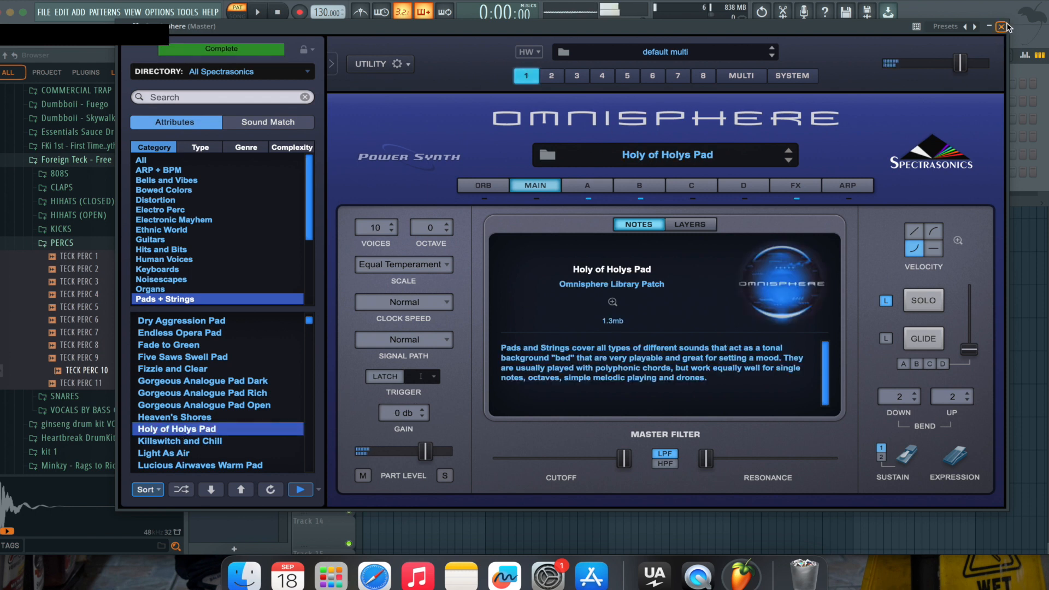
left_click(1004, 26)
right_click(301, 84)
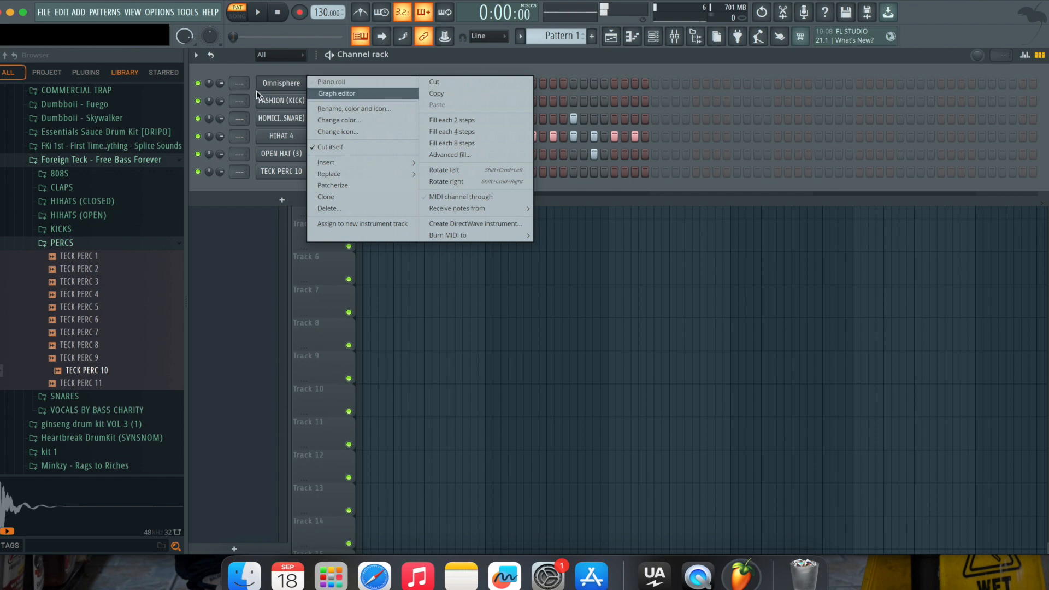
left_click(286, 68)
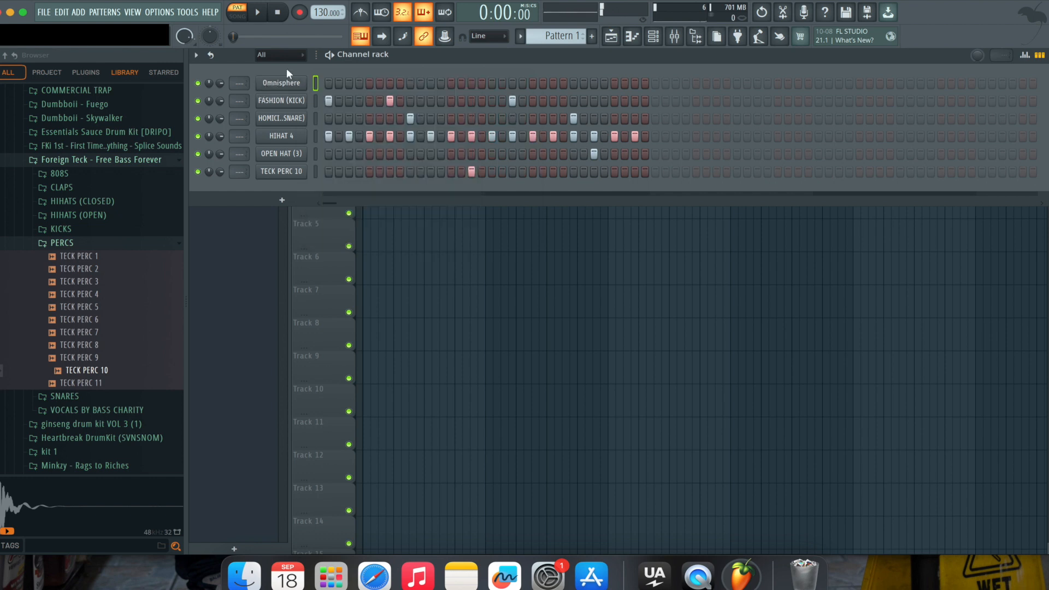
Step: Choose root note G with the Minor Natural (Aeolian) layout for the typing keyboard and test the pad sound with it
left_click(361, 38)
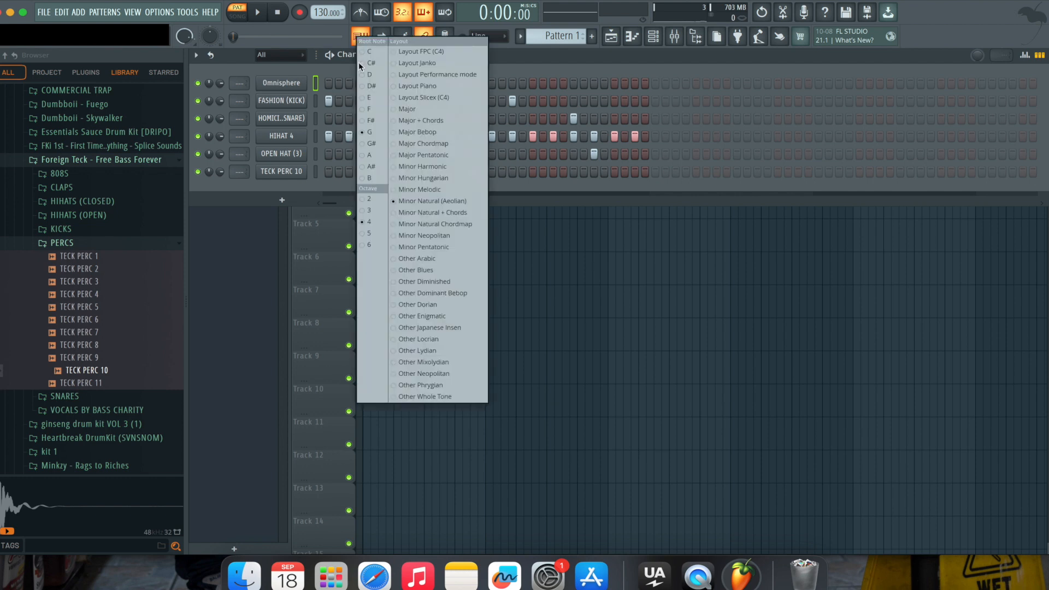
left_click(363, 133)
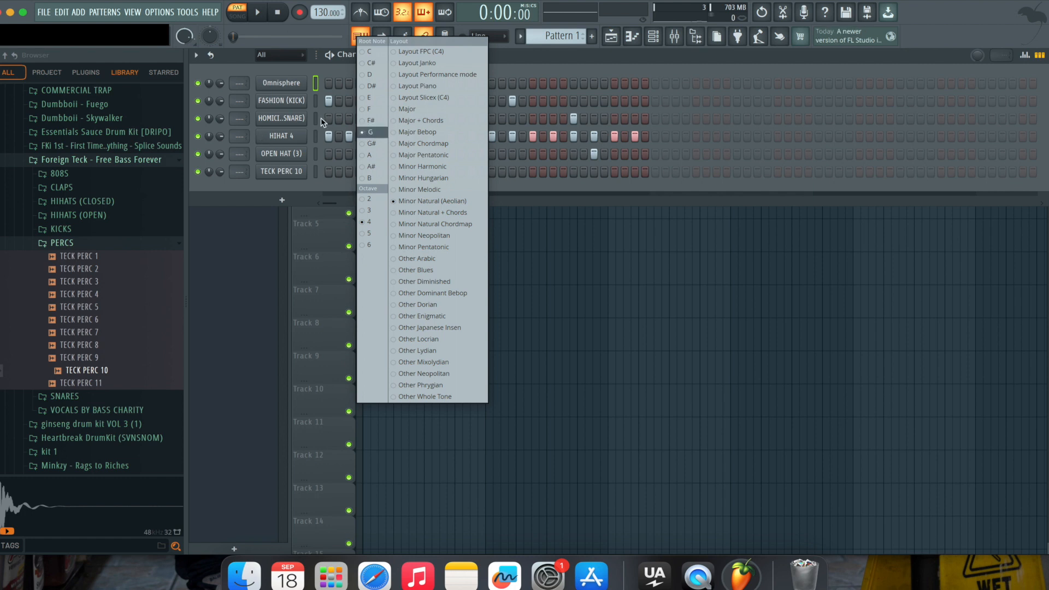
left_click(311, 76)
key("z")
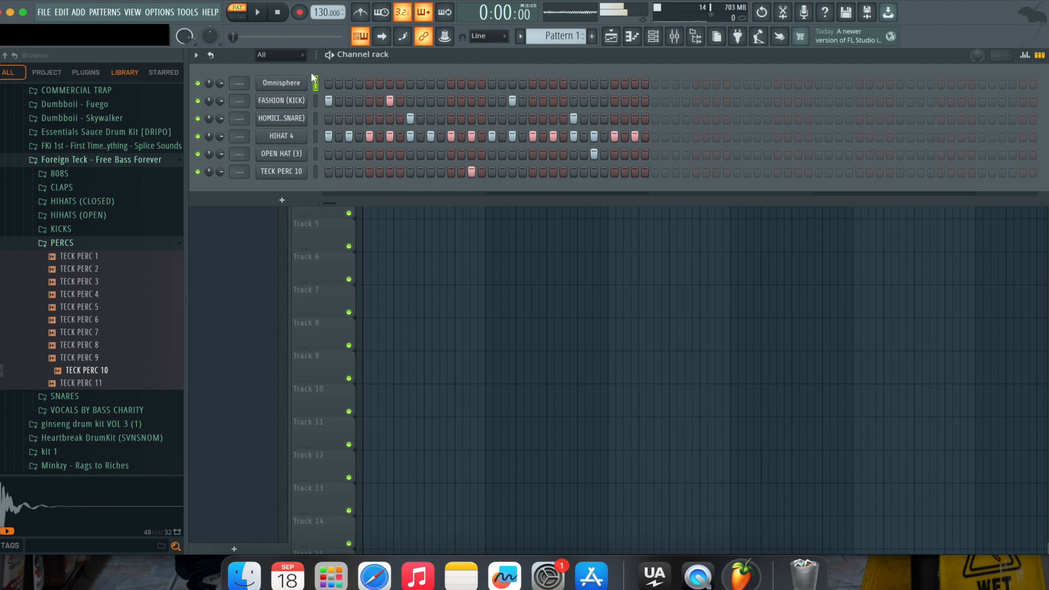
key("z")
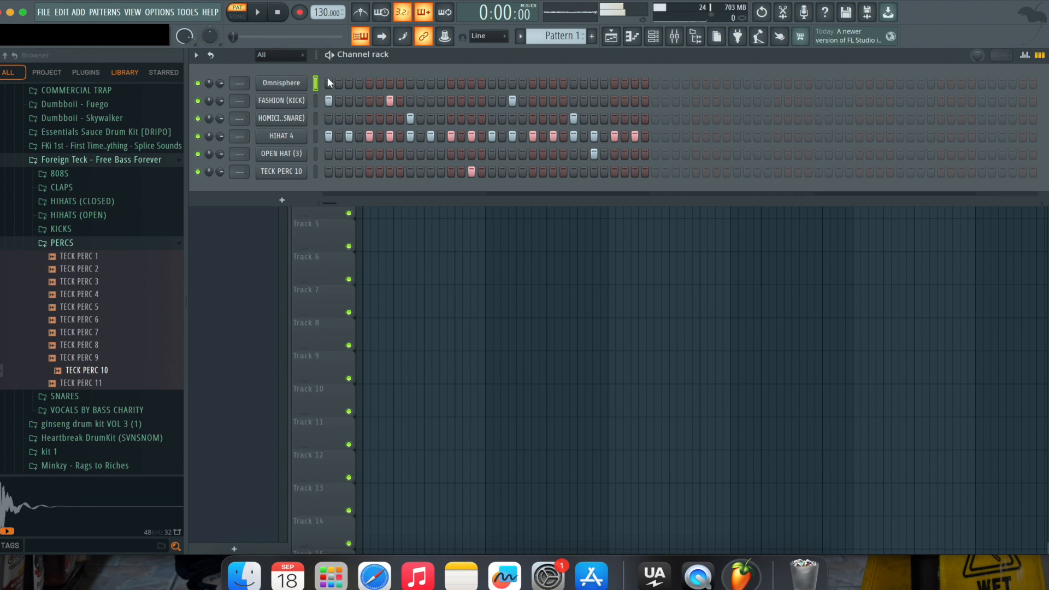
Step: Open the Omnisphere channel in the piano roll and maximize the piano roll window
right_click(264, 78)
left_click(325, 85)
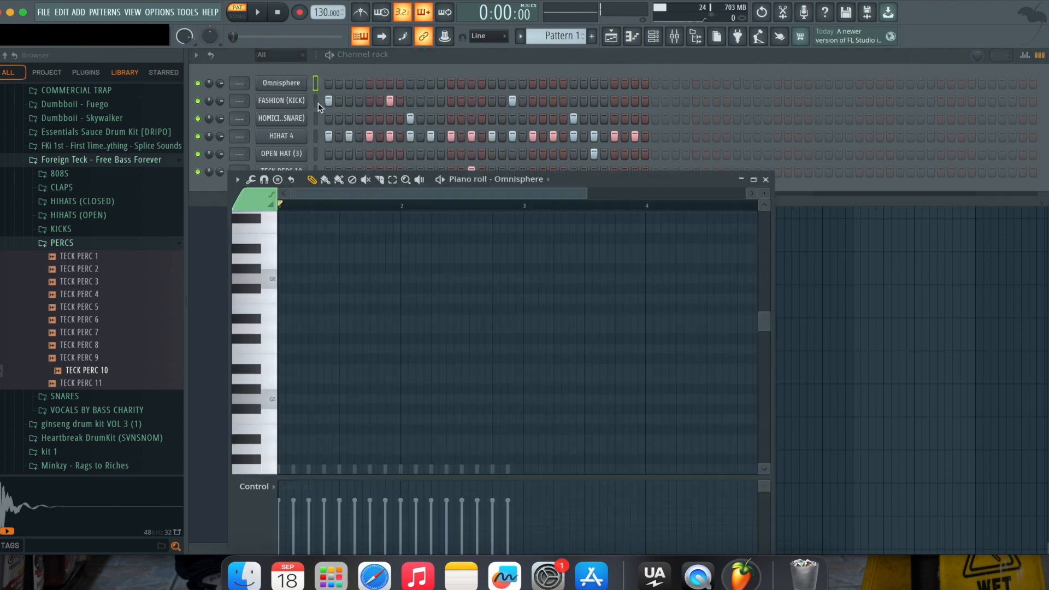
left_click(761, 180)
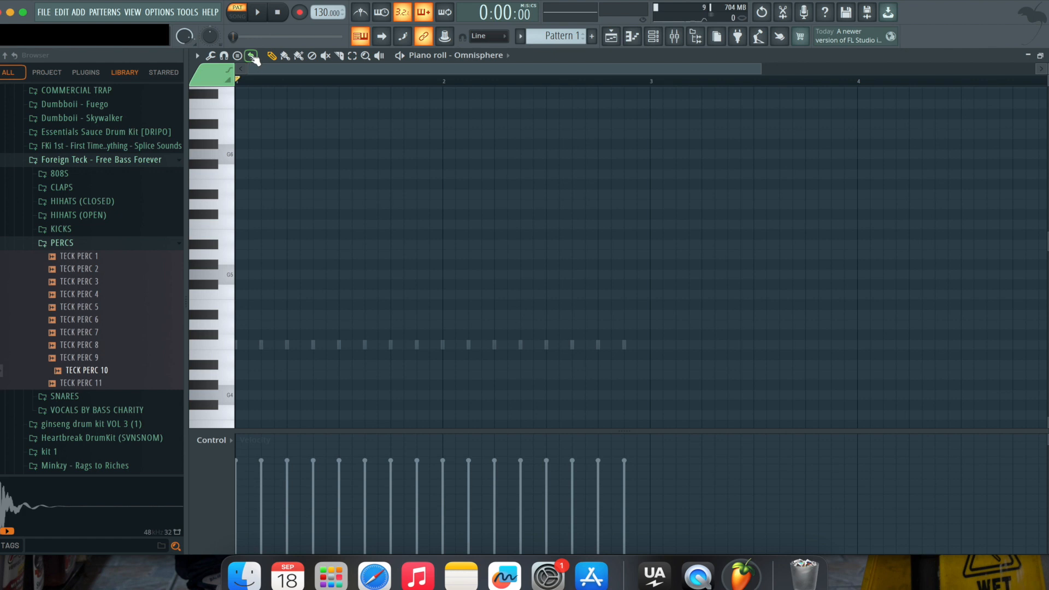
Step: Try several root notes for the piano roll's scale highlighting and settle on G with the Minor Natural (Aeolian) scale
left_click(196, 55)
mouse_move(254, 136)
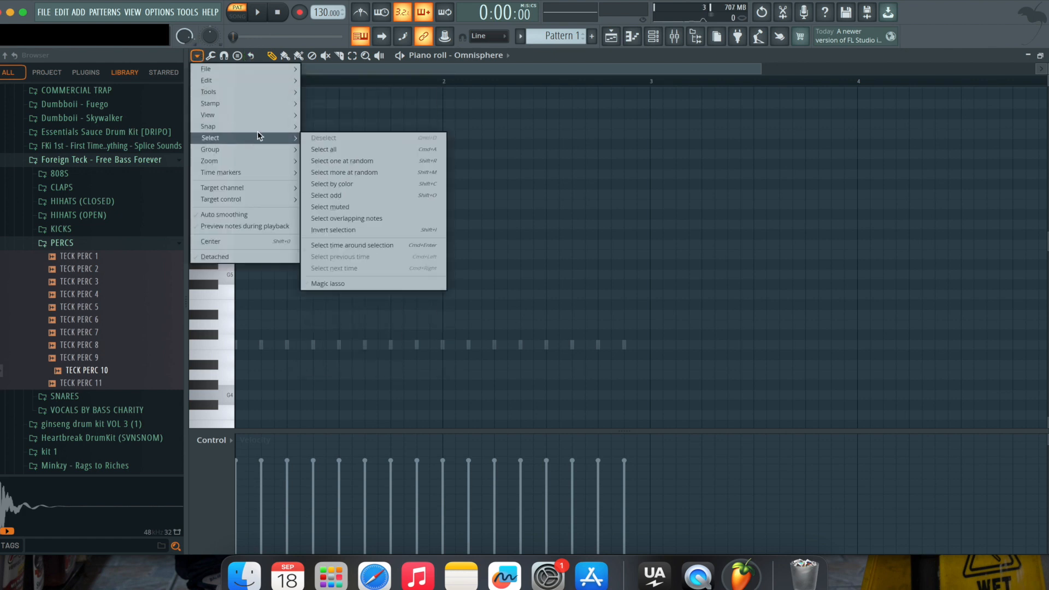
mouse_move(208, 115)
mouse_move(338, 313)
left_click(434, 170)
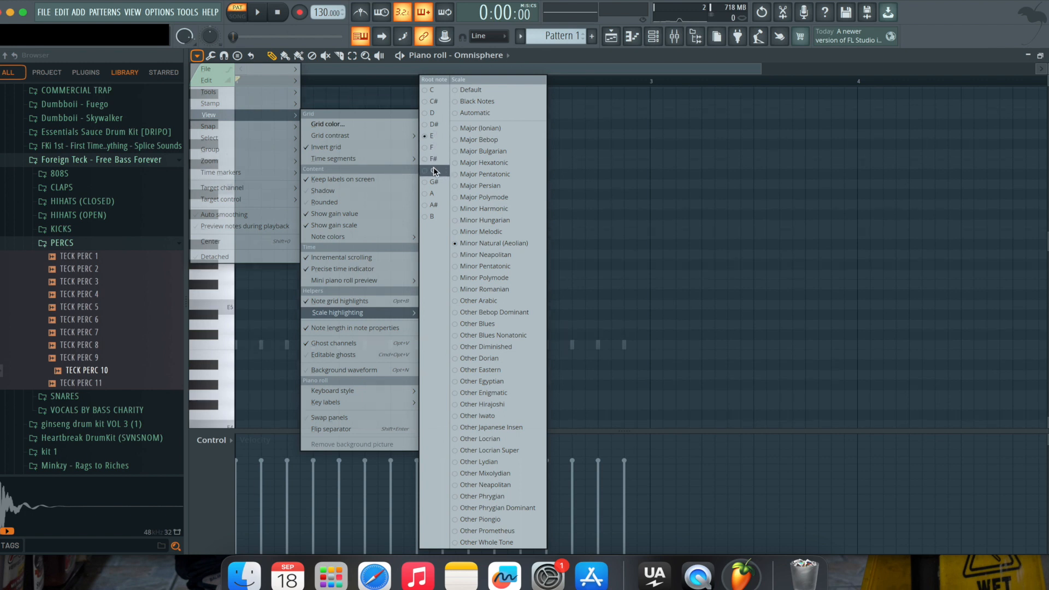
left_click(438, 180)
left_click(441, 193)
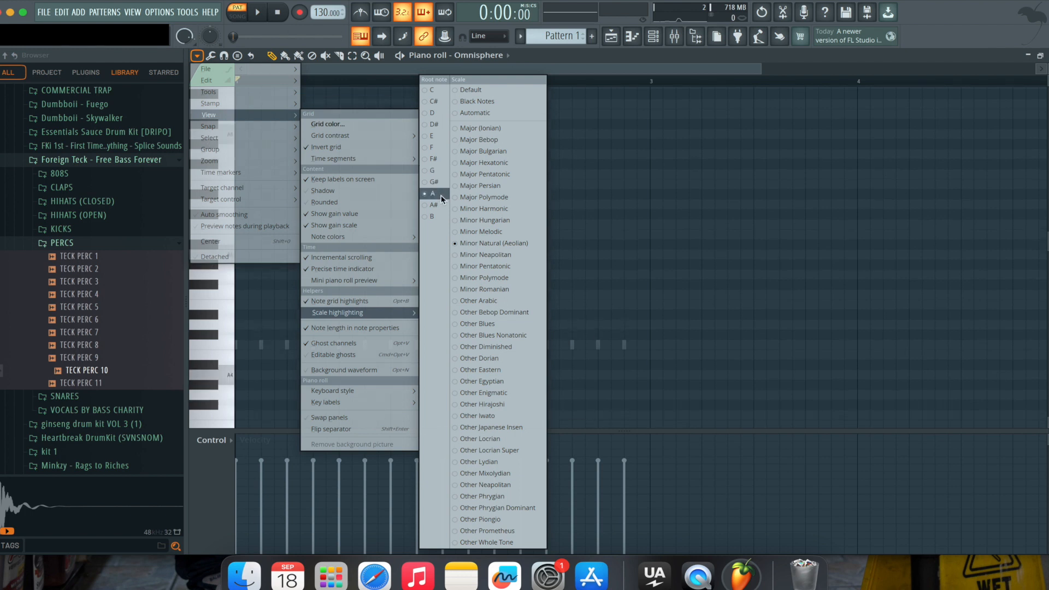
left_click(442, 125)
left_click(439, 145)
left_click(438, 161)
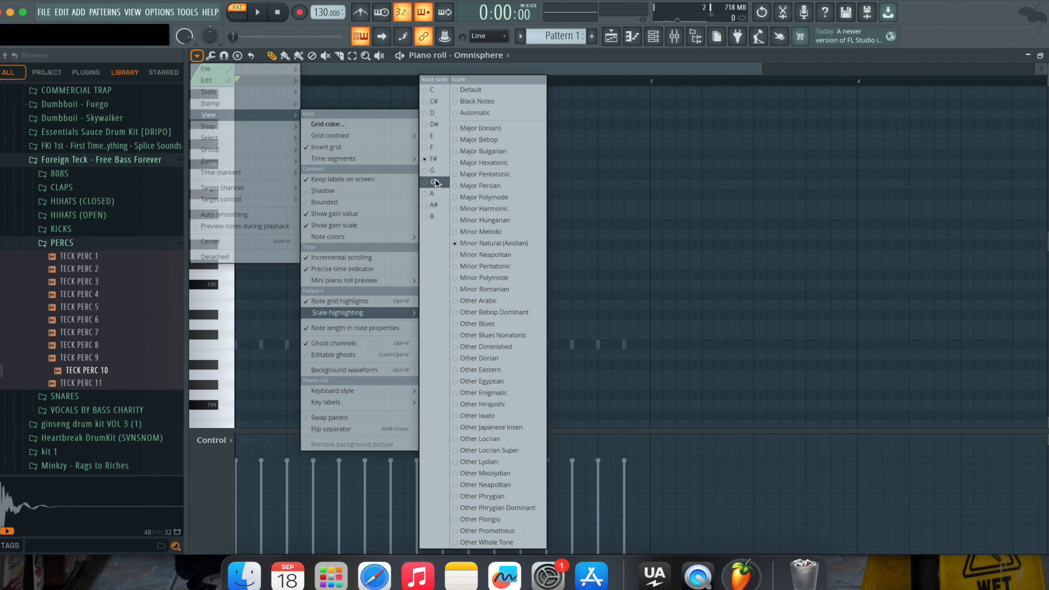
left_click(436, 171)
left_click(608, 66)
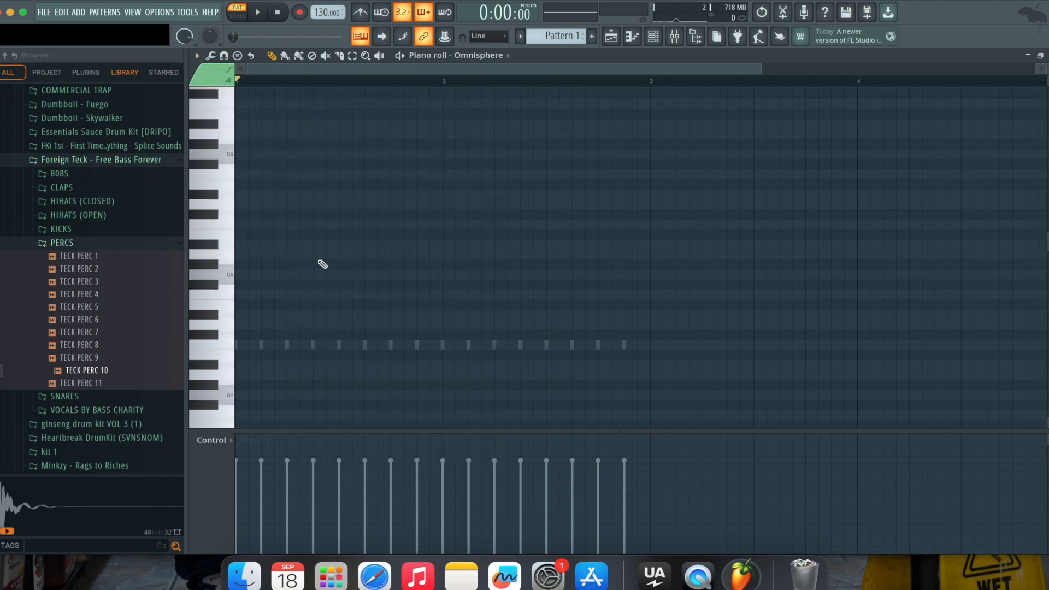
Step: Audition a repeated three-note rising melody on the Omnisphere pad with the typing keyboard
key("b")
key("n")
key("j")
key("b")
key("n")
key("j")
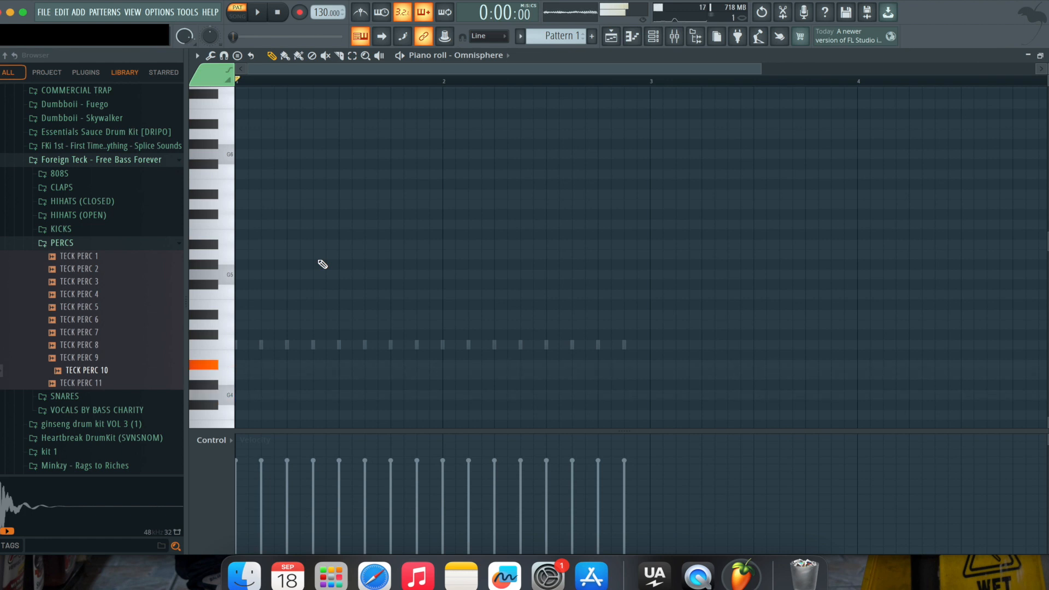
key("b")
key("n")
key("j")
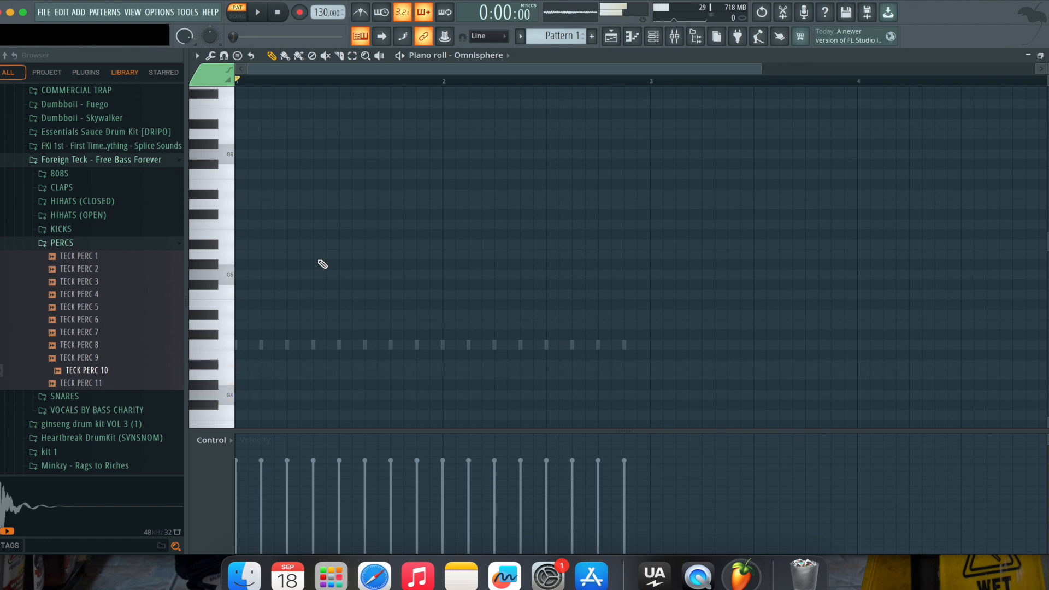
Step: Draw back-to-back G4, A4 and A#4 notes from the start of bar 1 and briefly check playback
left_click(250, 395)
left_click_drag(249, 395, 237, 395)
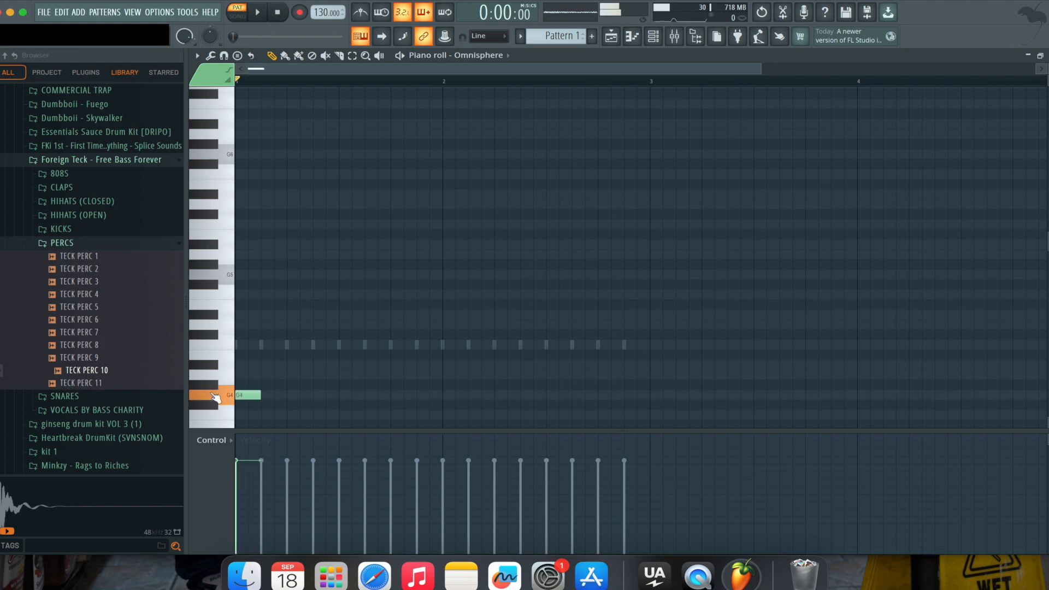
left_click(262, 376)
left_click(288, 365)
key("space")
key("space")
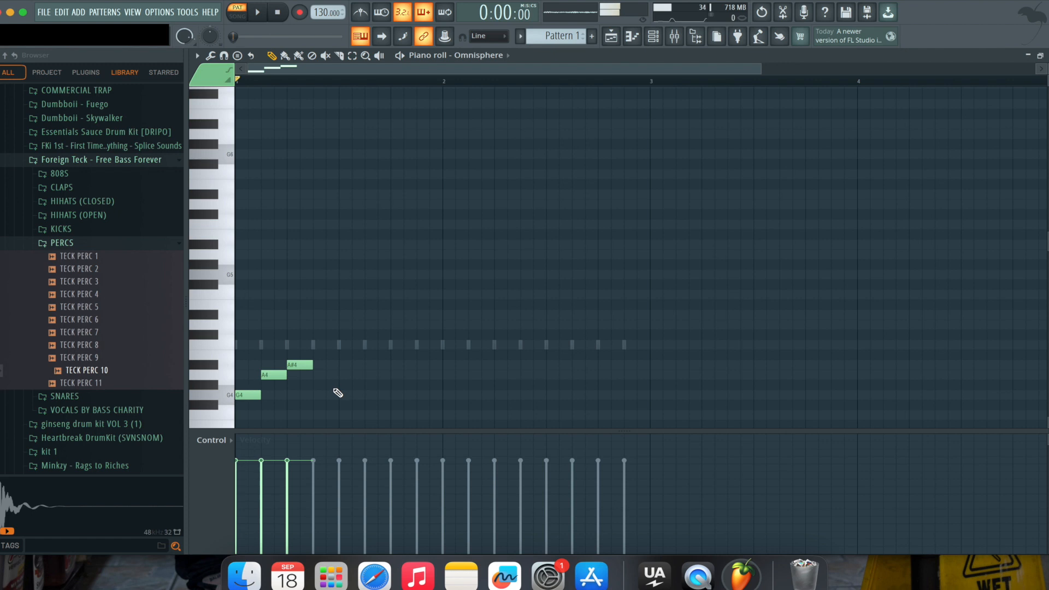
Step: With the pattern playing, repeat the G4, A4, A#4 phrase from bar 2 and add a D6 note at reduced velocity just before it
key("space")
left_click(452, 395)
left_click(481, 375)
left_click(496, 364)
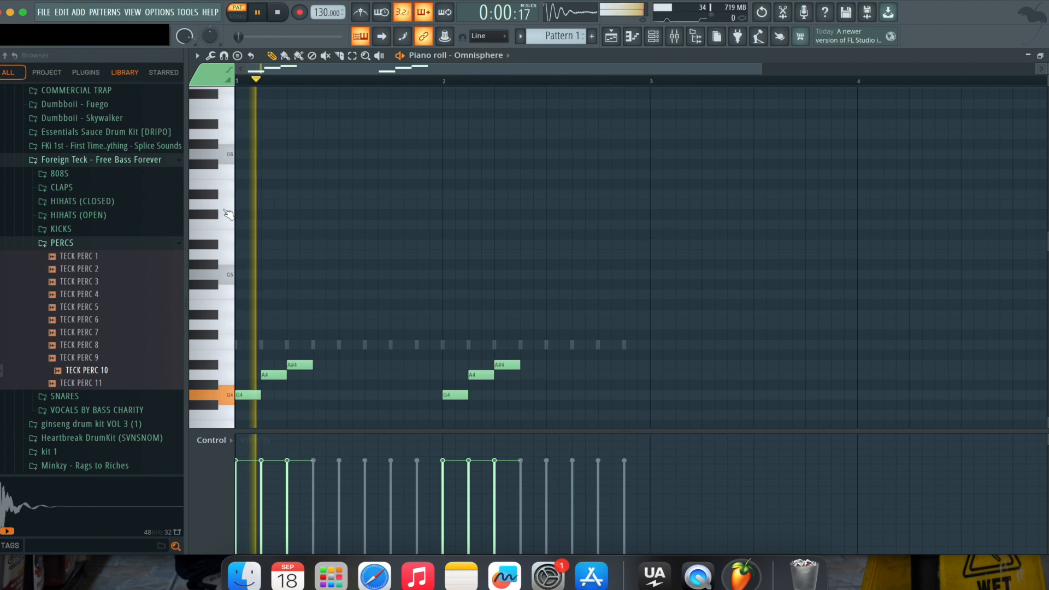
left_click(420, 205)
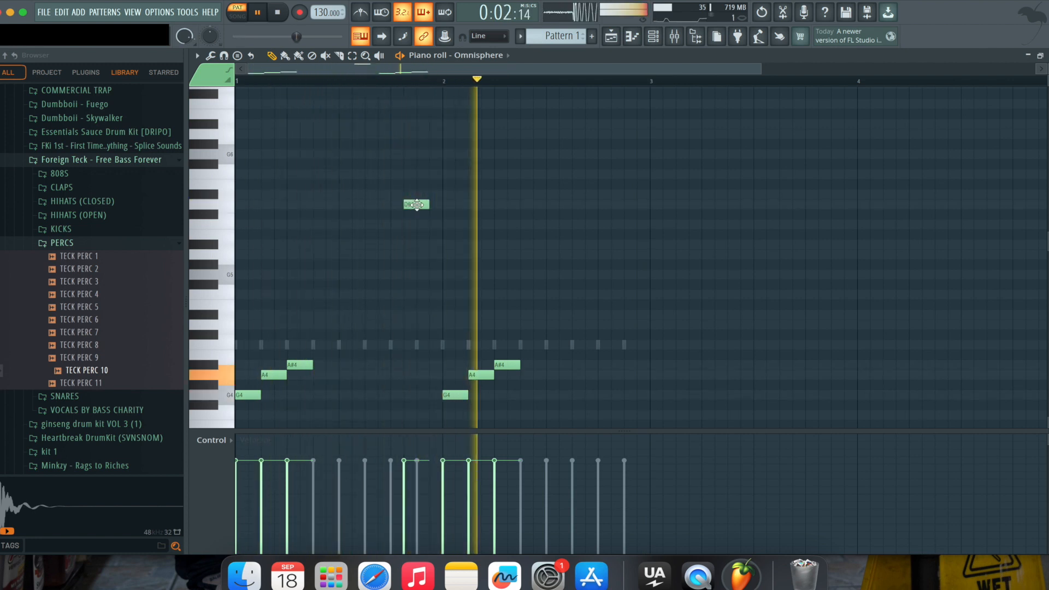
left_click(426, 499)
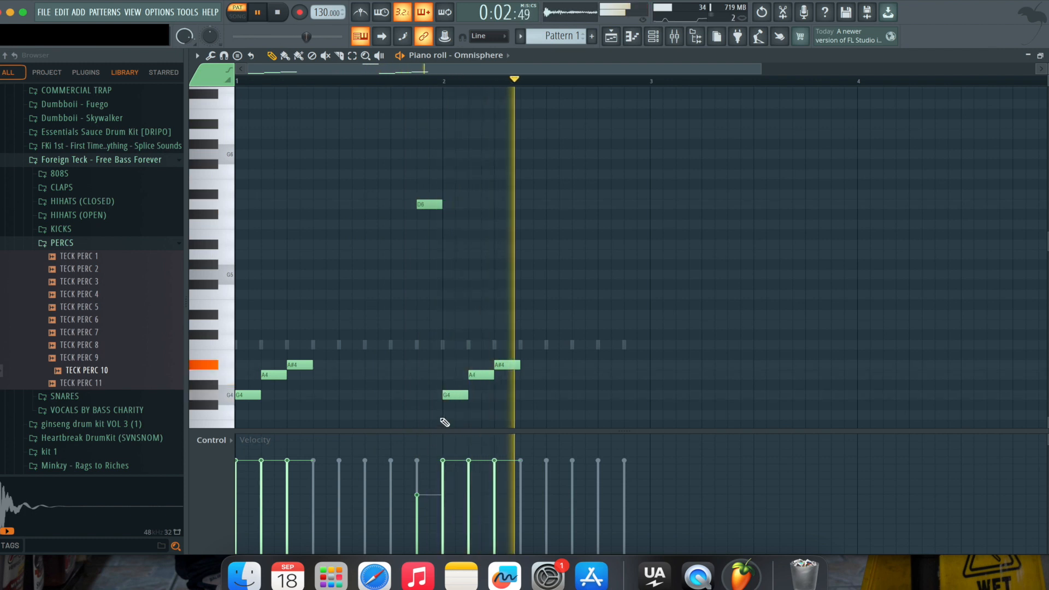
Step: Move the D6 note one grid step earlier, then close the piano roll and stop playback
left_click_drag(426, 201, 402, 201)
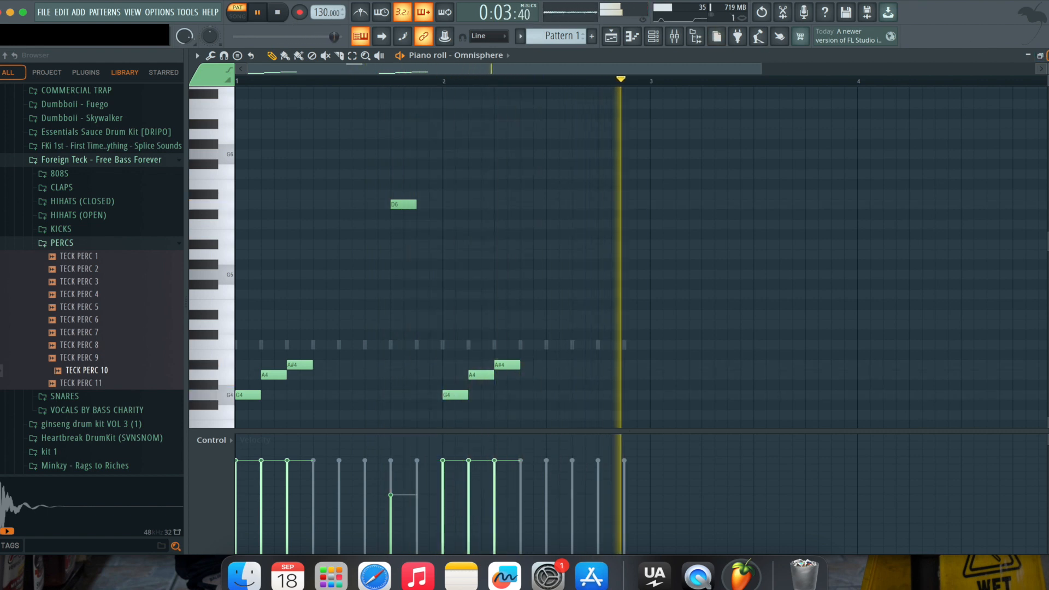
left_click(1048, 55)
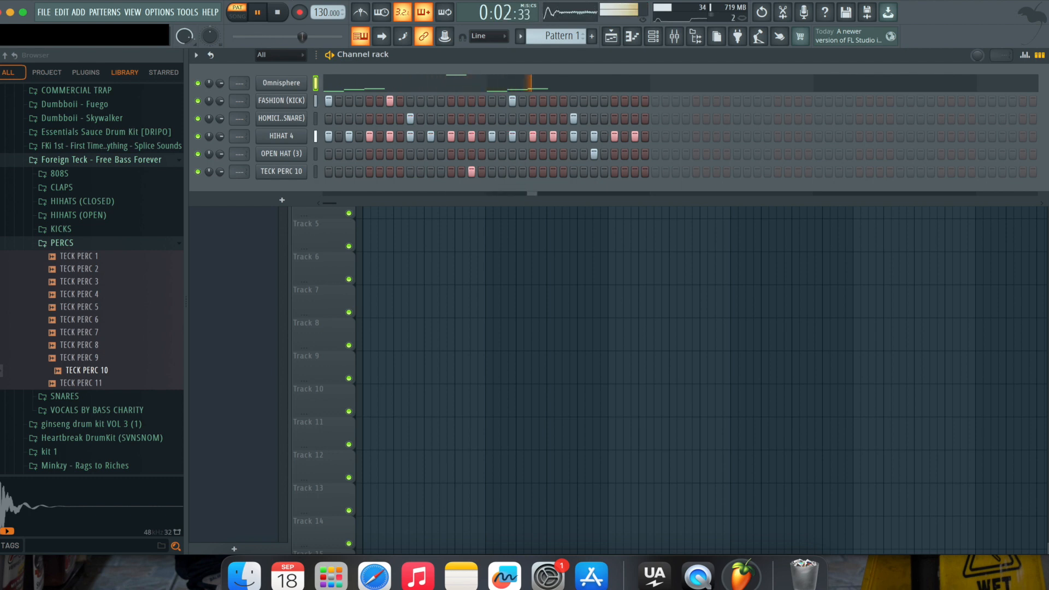
left_click(278, 13)
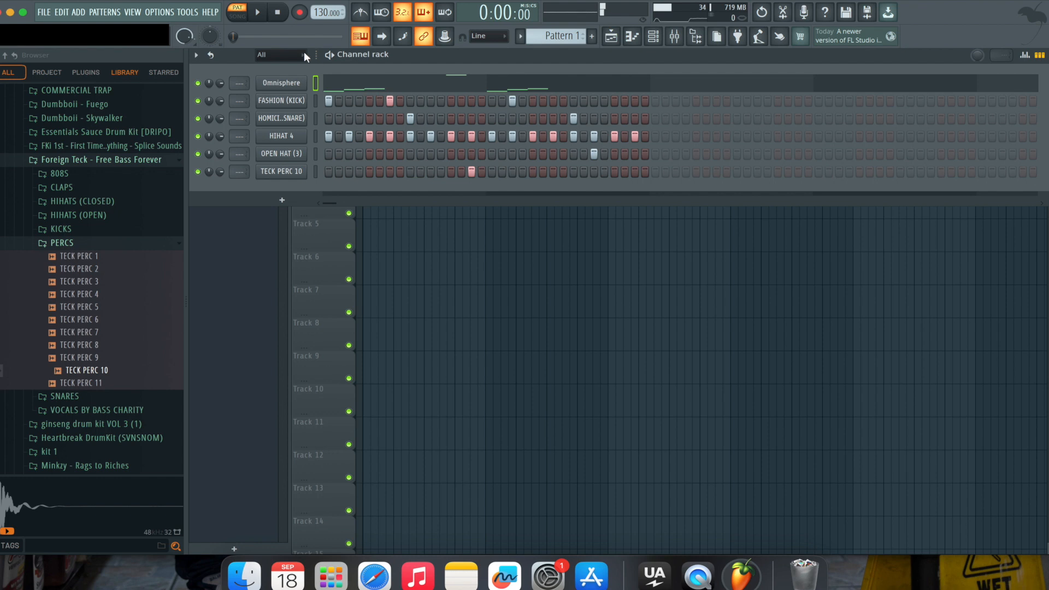
Step: Split Pattern 1 by channel into separate patterns
key("F6")
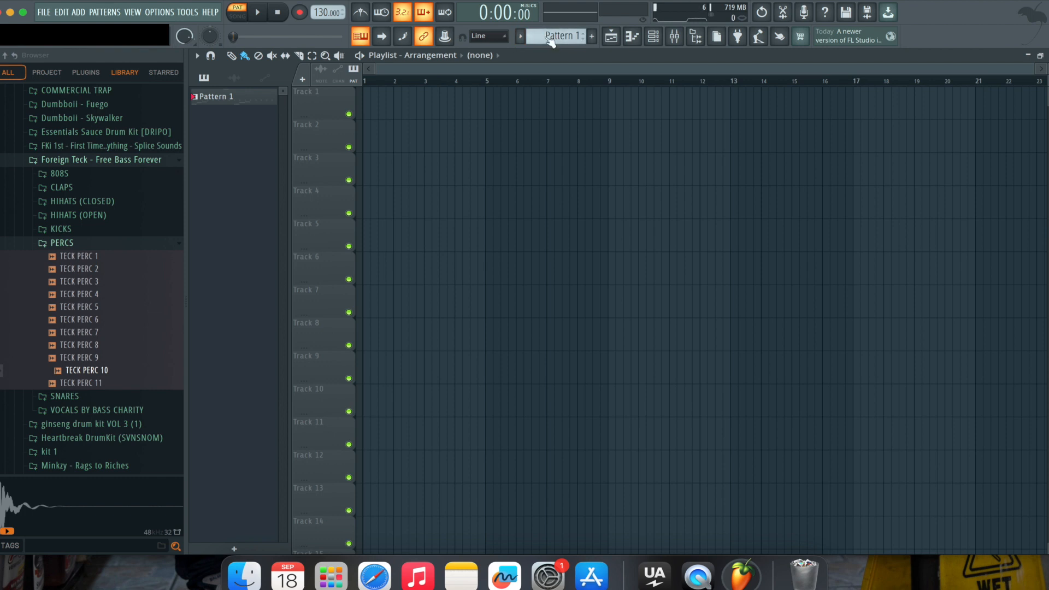
left_click(649, 40)
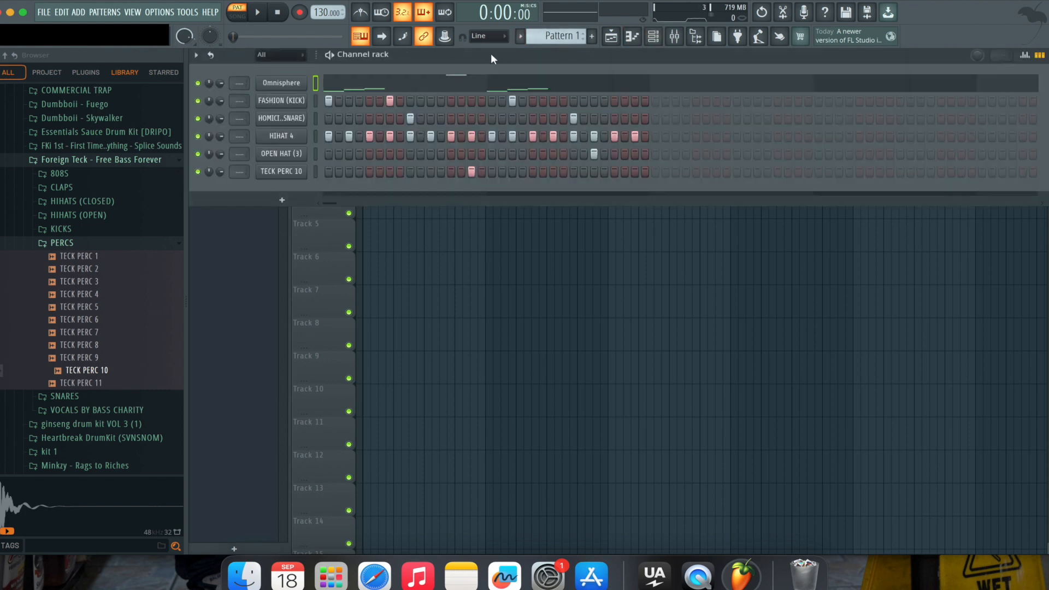
left_click(552, 36)
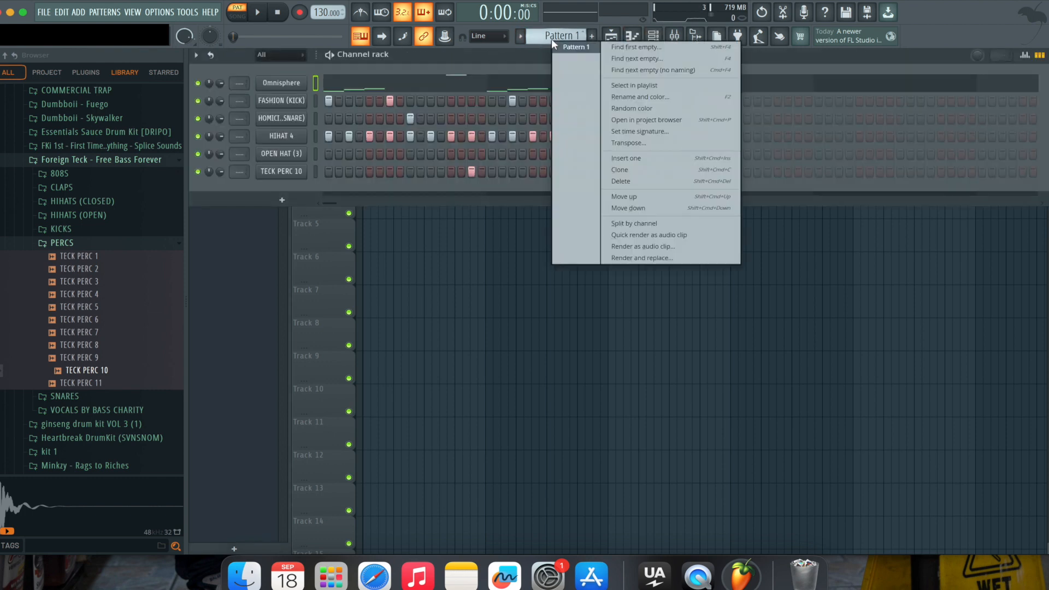
left_click(638, 227)
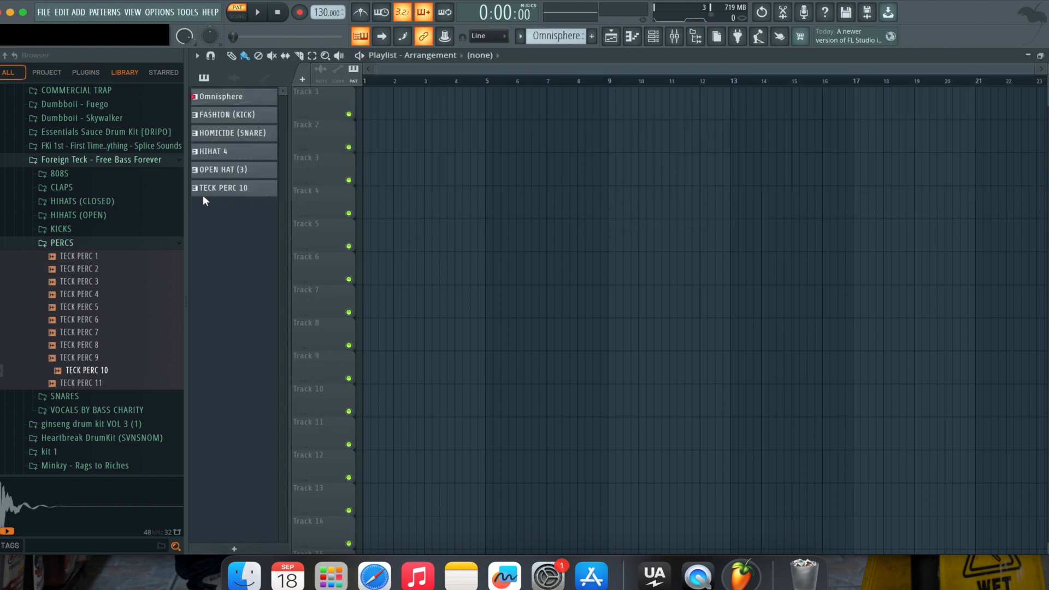
Step: Place all six split patterns together on Tracks 1 to 6 at bar 1 and duplicate them at bar 3
left_click(234, 188)
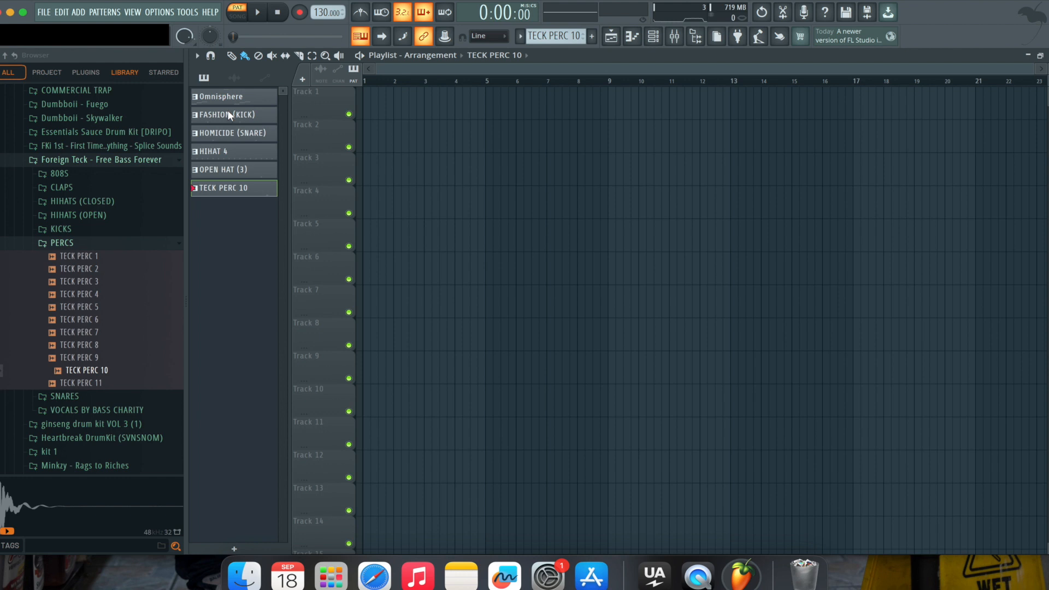
left_click(231, 97)
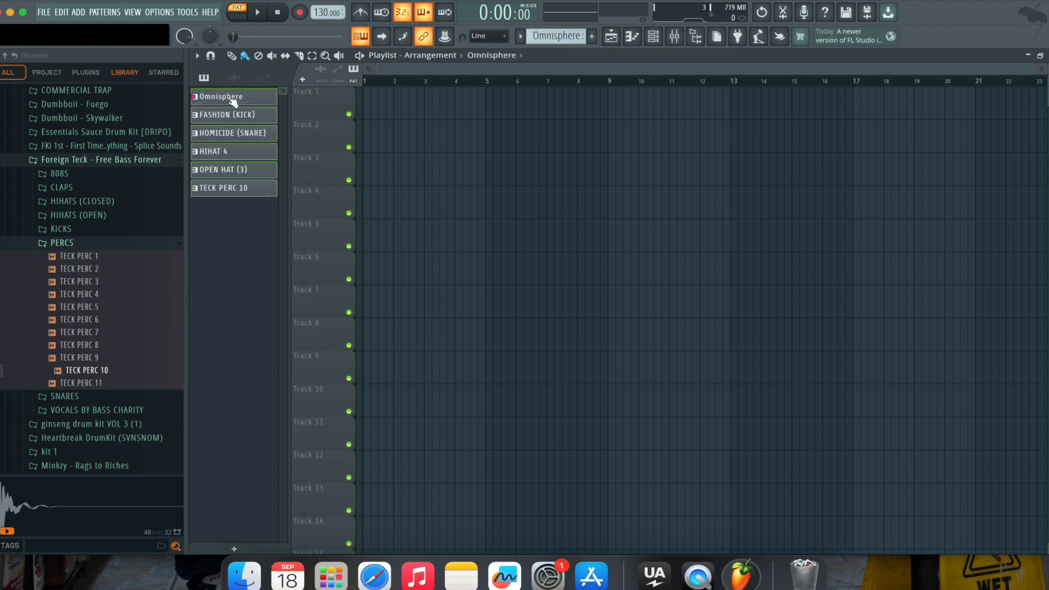
left_click_drag(369, 100, 370, 100)
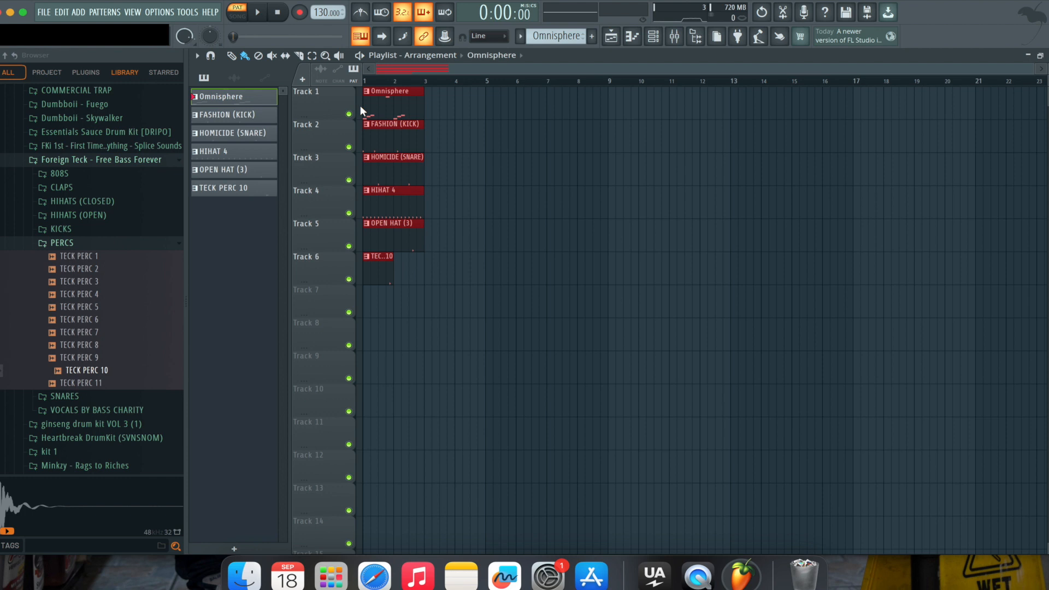
key("ctrl+b")
Step: Start playback in song mode and paint Omnisphere clips on Track 1 from bar 5 through bar 12
left_click(240, 19)
key("space")
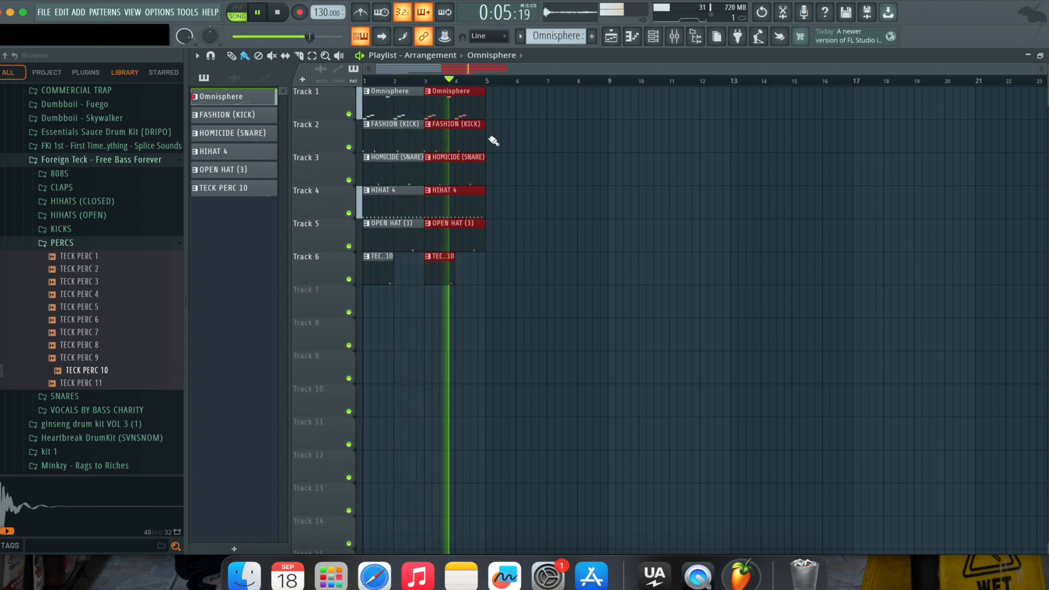
left_click(503, 111, "super")
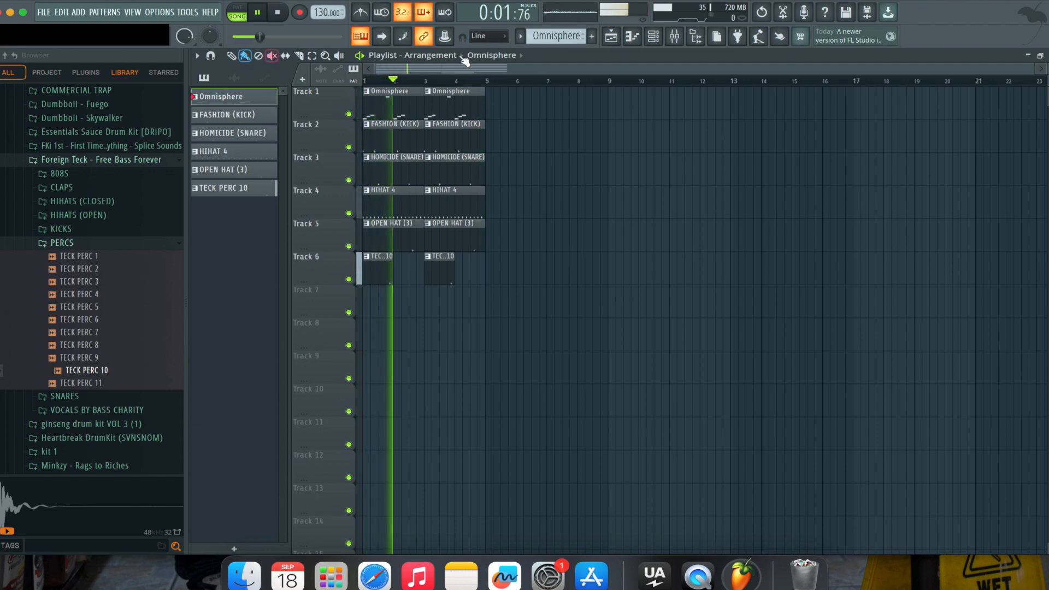
left_click(492, 104)
left_click_drag(538, 105, 691, 100)
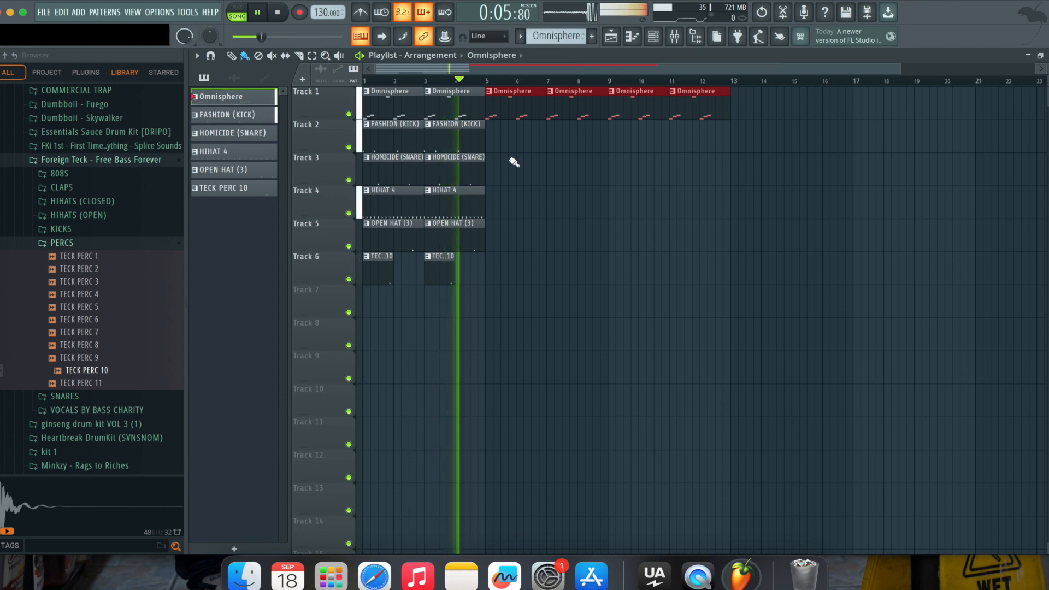
Step: Paint HOMICIDE (SNARE) clips on Track 3 across bars 9 to 16 and extend the Omnisphere clips through bar 16
left_click(479, 174)
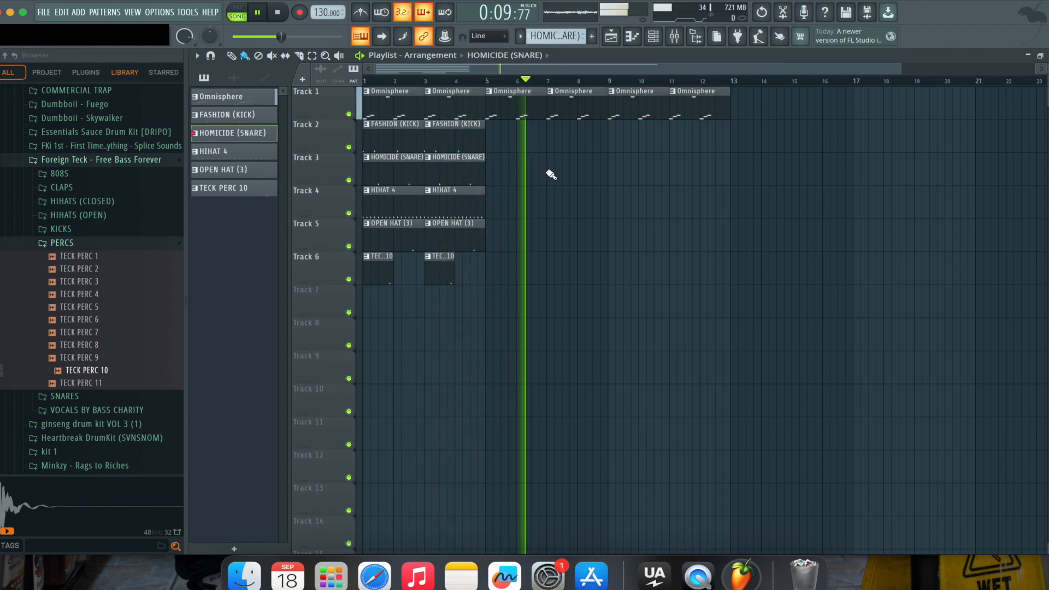
mouse_move(614, 170)
left_mouse_down()
mouse_move(725, 161)
mouse_move(820, 175)
left_mouse_up()
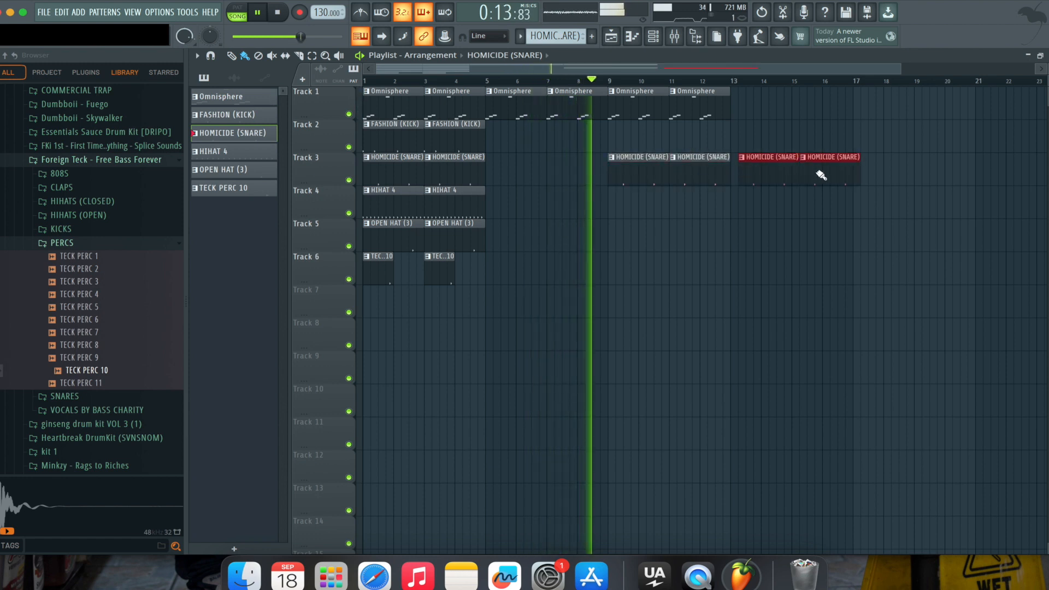
left_click(715, 113)
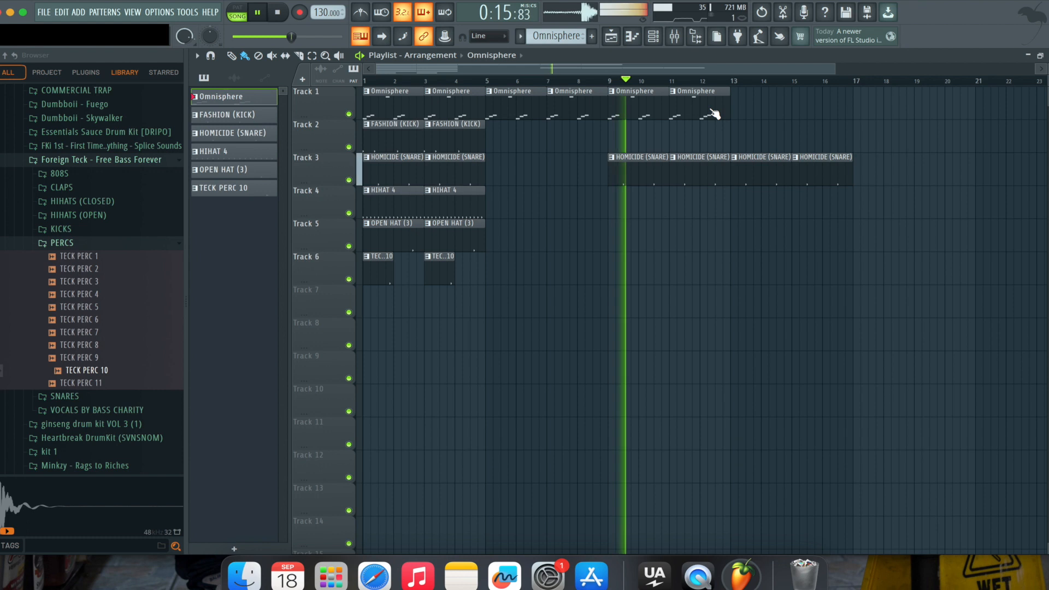
left_click_drag(740, 107, 828, 101)
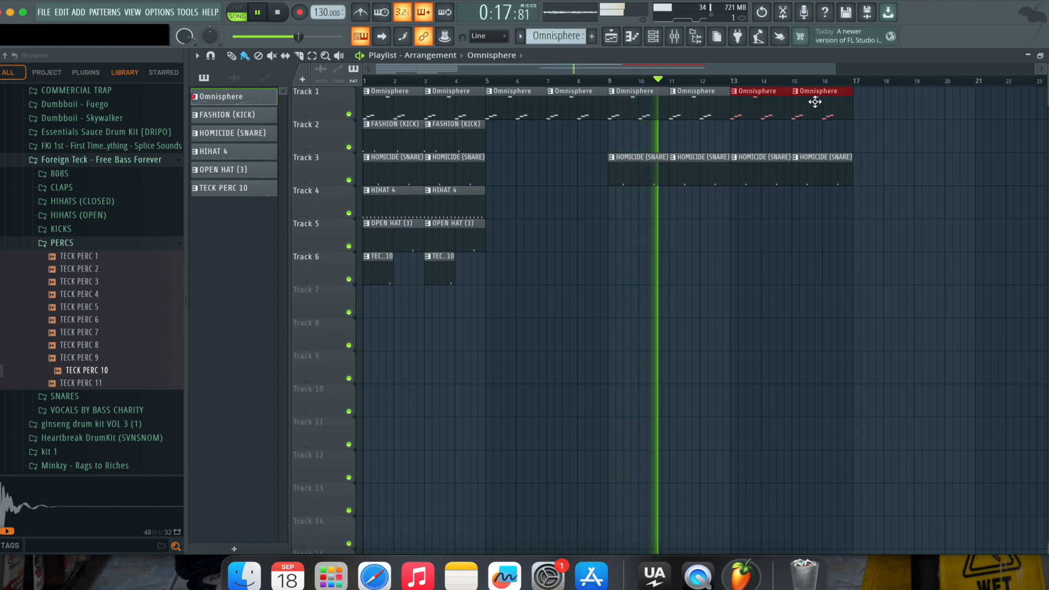
Step: Paint FASHION (KICK) clips on Track 2 across bars 9 to 16 and HIHAT 4 clips on Track 4 across bars 13 to 16
left_click(455, 144)
left_click_drag(617, 141, 804, 136)
left_click(461, 204)
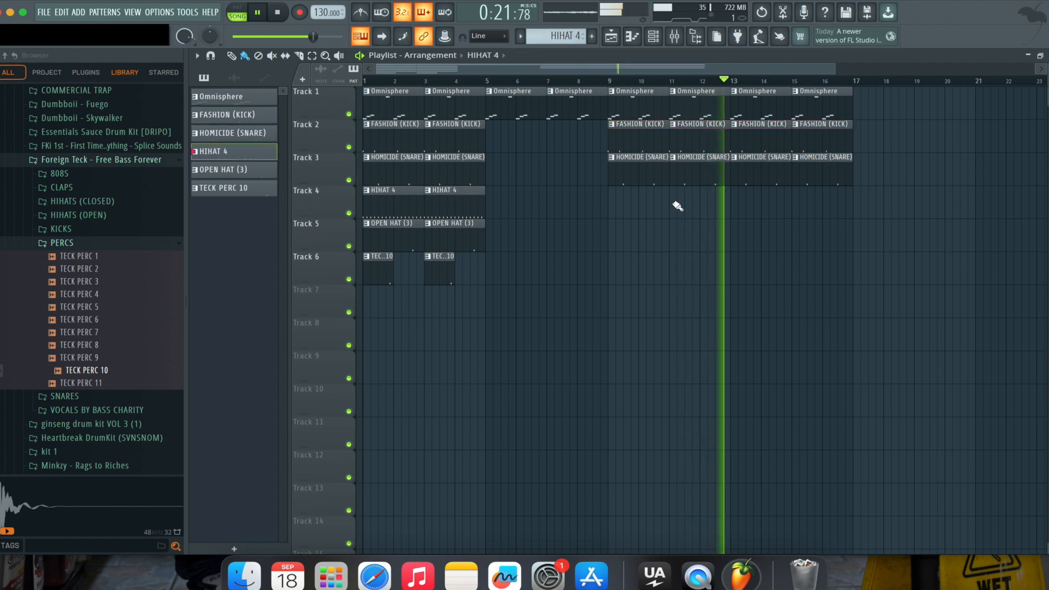
left_click_drag(739, 205, 820, 200)
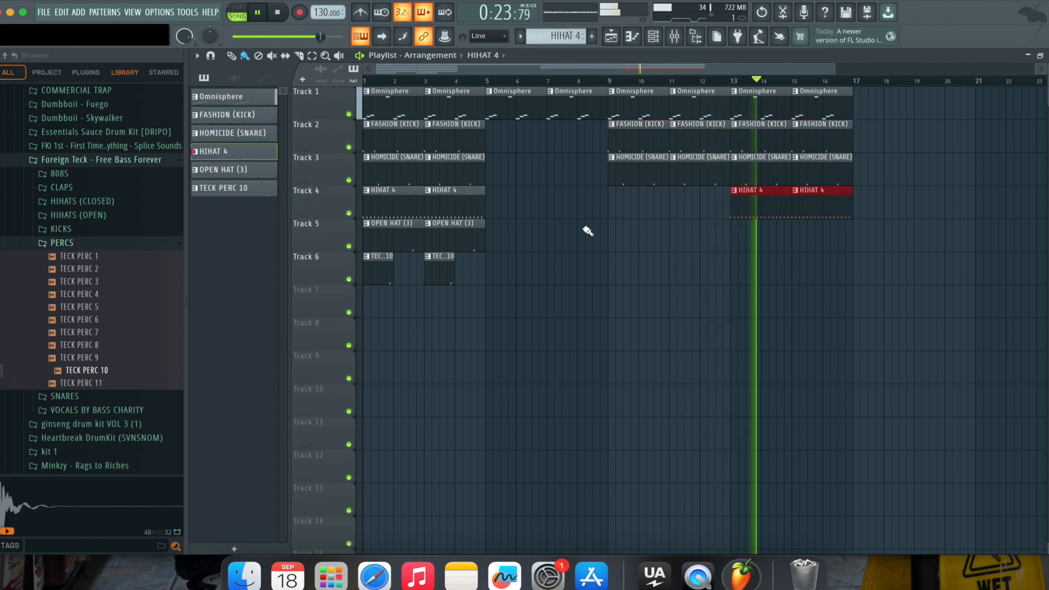
Step: Place TECK PERC 10 clips on Track 6 at bars 9, 11, 13 and 15
left_click(436, 274)
left_click(617, 280)
left_click(679, 279)
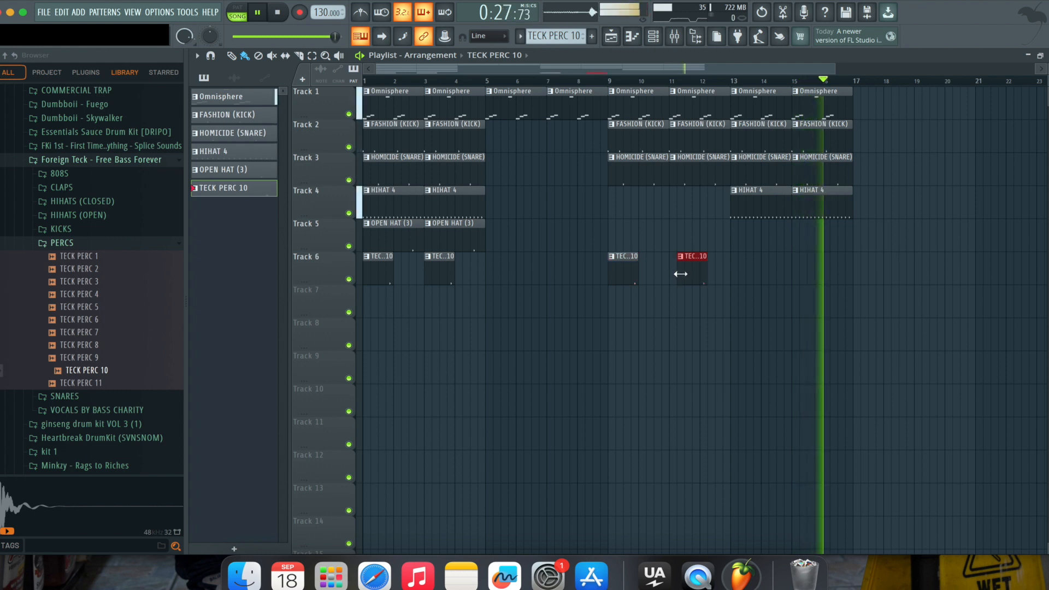
left_click_drag(696, 272, 680, 272)
left_click(735, 272)
left_click(801, 273)
Step: Paint OPEN HAT (3) clips on Track 5 across bars 5 to 16 and add a HIHAT 4 clip on Track 4 at bar 11
left_click(475, 239)
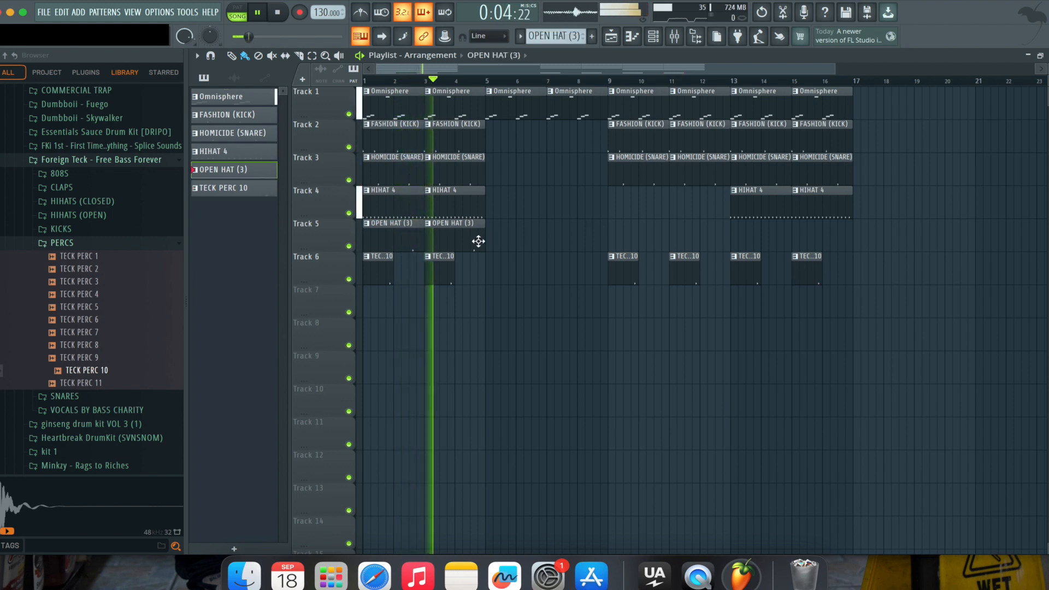
left_click(494, 240)
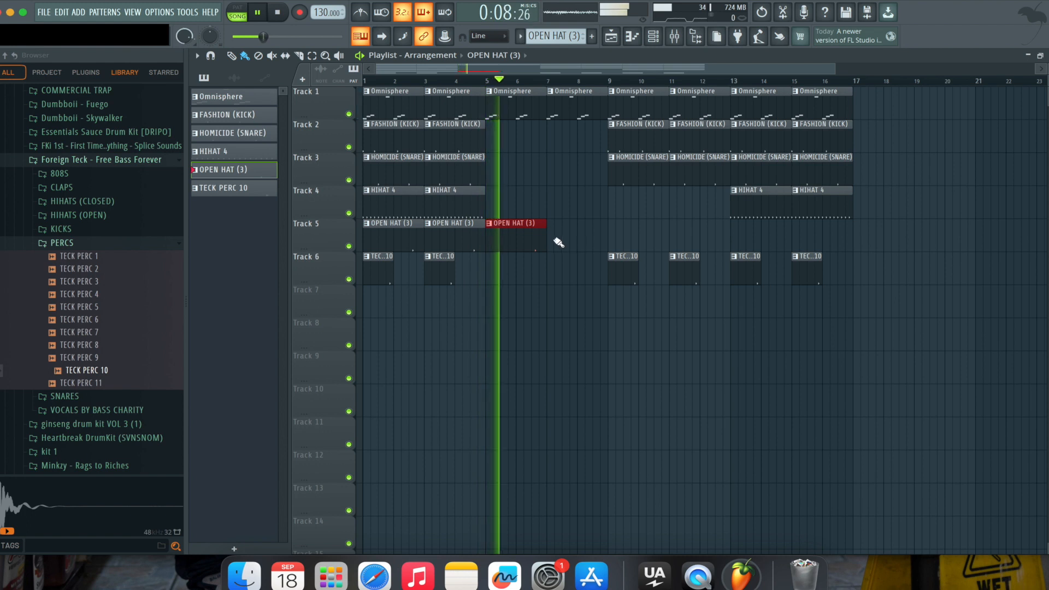
mouse_move(558, 241)
left_mouse_down()
mouse_move(736, 228)
mouse_move(820, 235)
left_mouse_up()
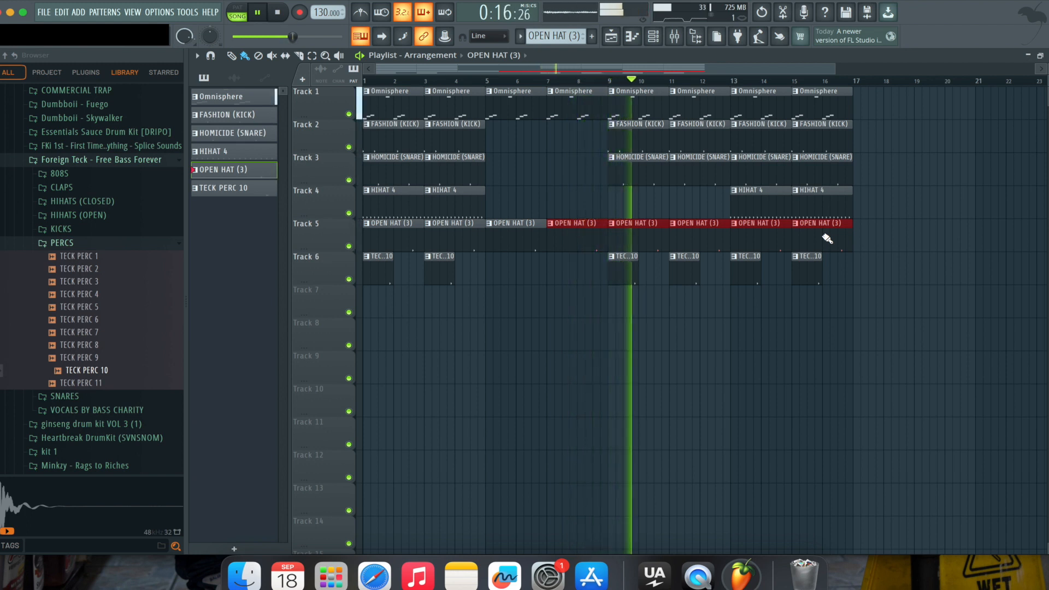
left_click(768, 206)
left_click(674, 212)
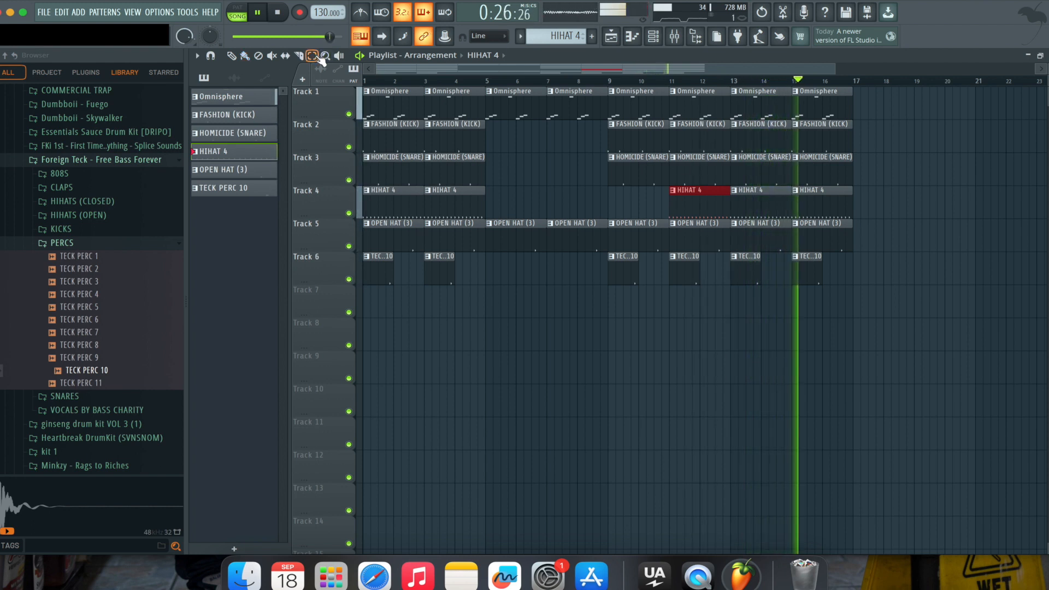
Step: Shift the entire arrangement to start at bar 3 and add an Omnisphere intro clip on Track 1 at bar 1
left_click_drag(880, 107, 234, 377)
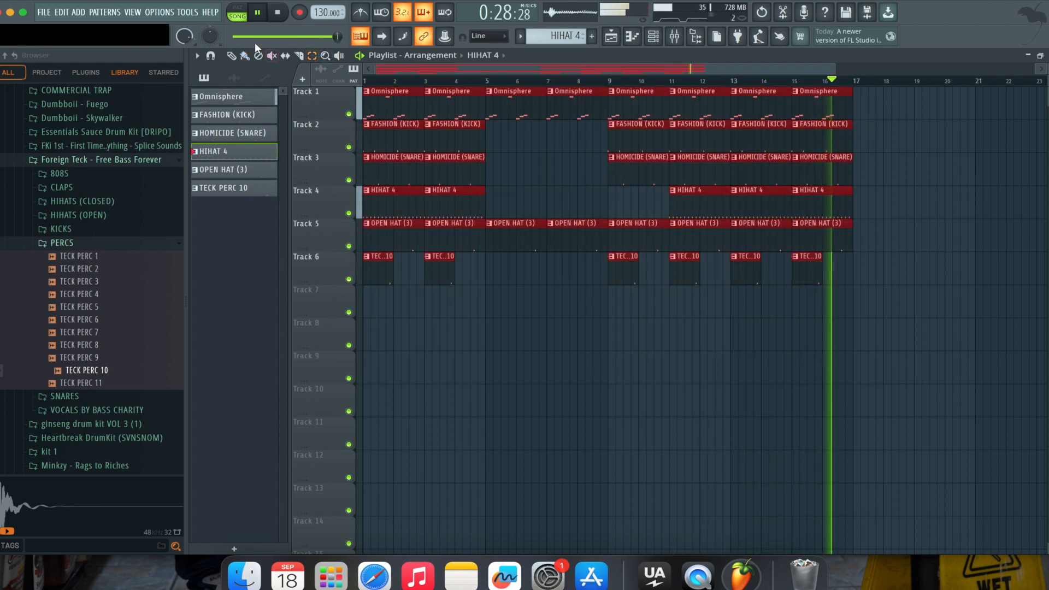
left_click_drag(394, 100, 427, 110)
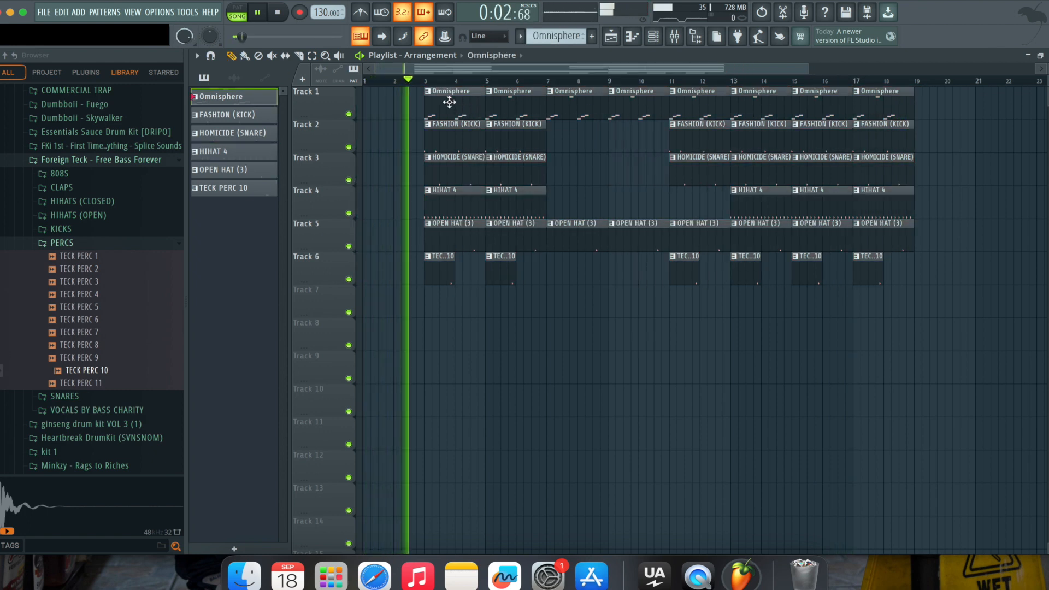
left_click(369, 101)
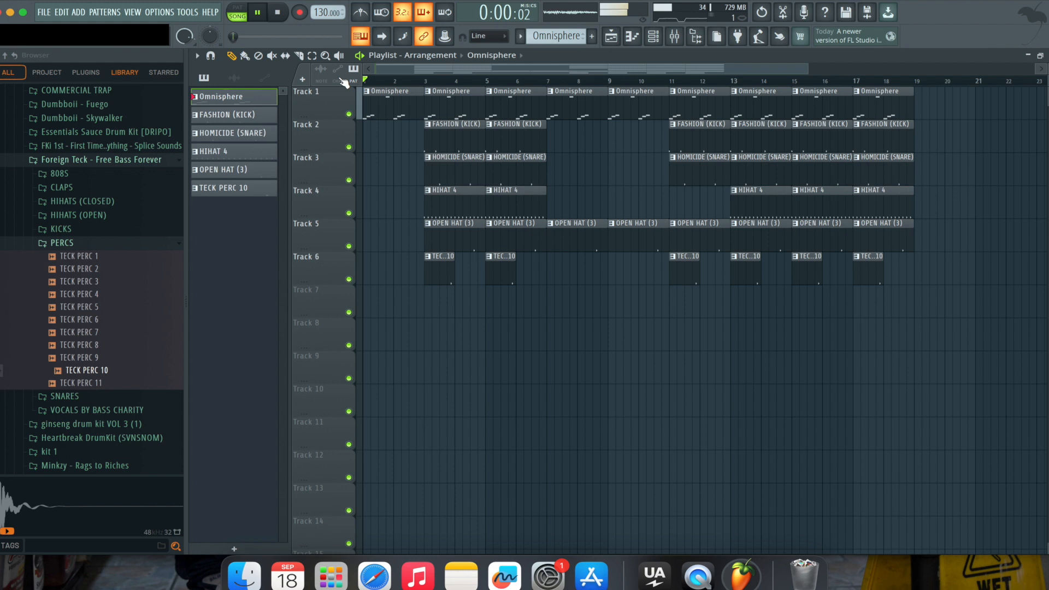